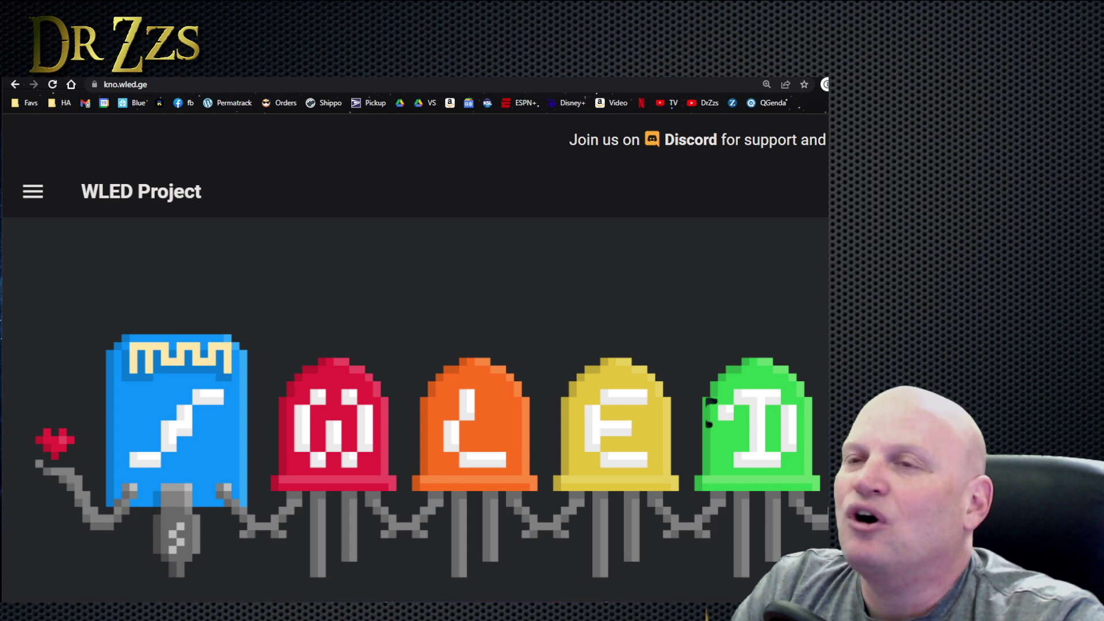
Open the developer's PayPal donation page from its pasted web address
{"action": "left_click", "coordinate": [256, 86]}
{"action": "key", "text": "ctrl+v"}
{"action": "key", "text": "Return"}
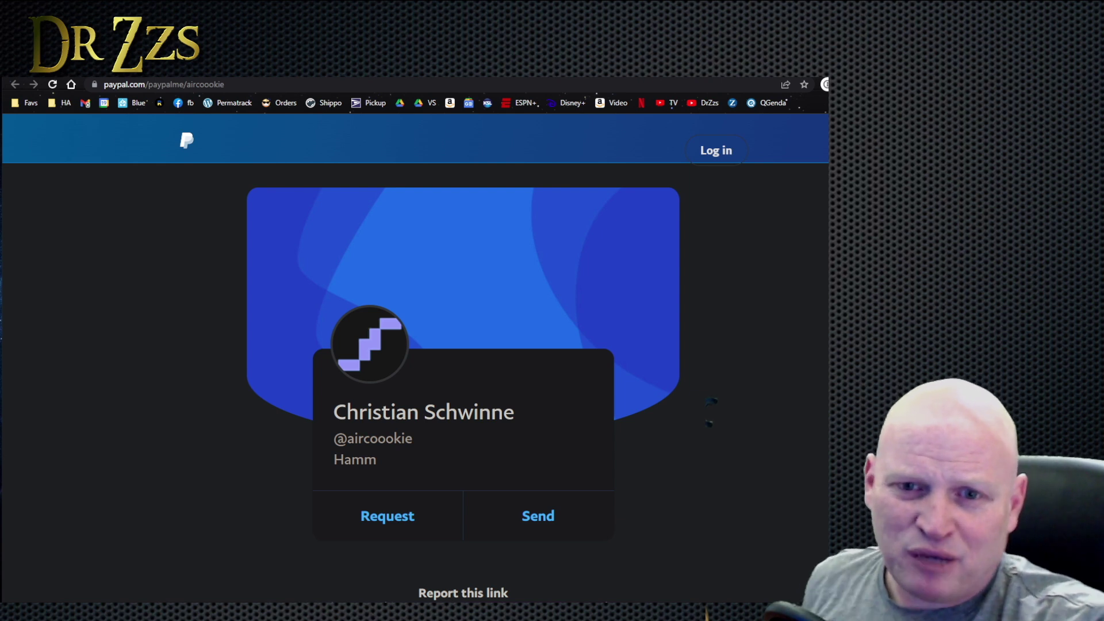
{"action": "left_click_drag", "start_coordinate": [332, 412], "coordinate": [551, 419]}
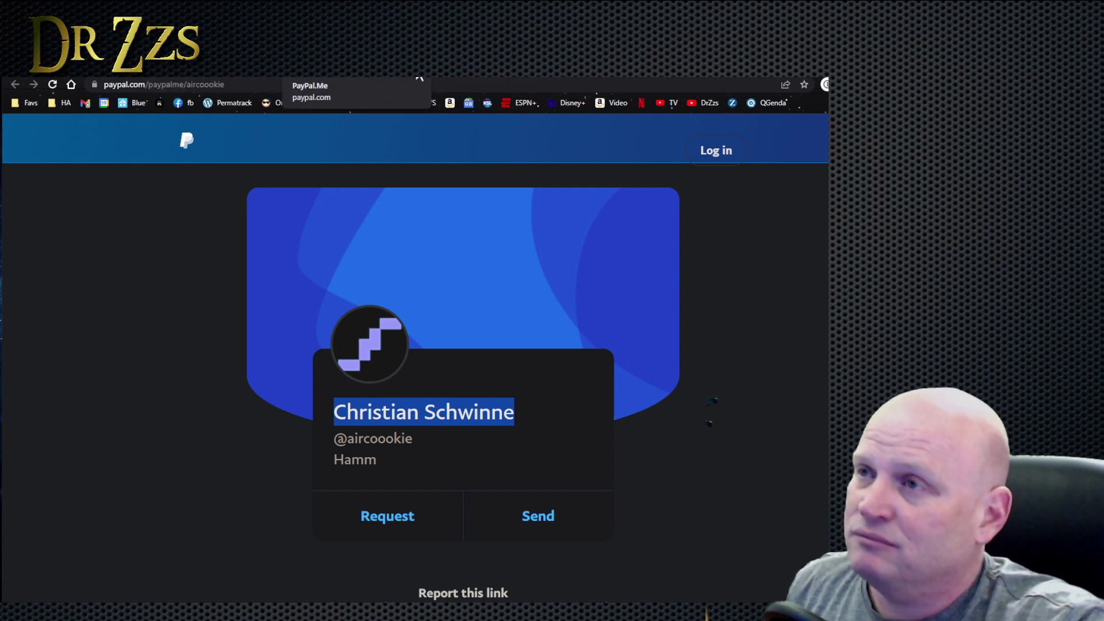
Return to the WLED controller's page to show its device info, version 0.13.0-b6
{"action": "left_click", "coordinate": [419, 77]}
{"action": "left_click", "coordinate": [419, 78]}
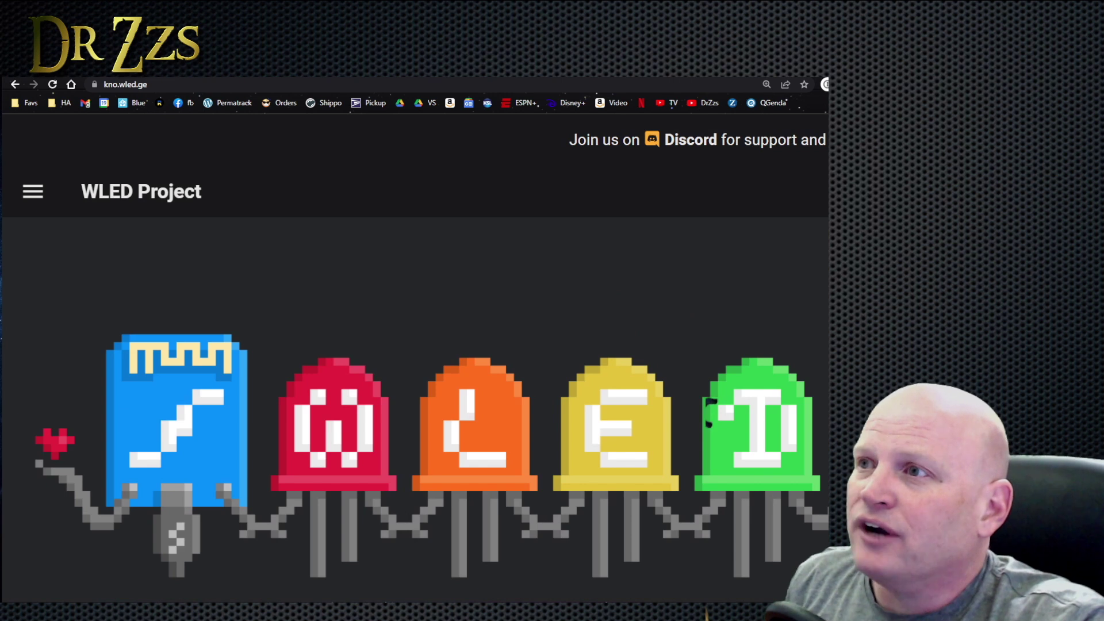
{"action": "left_click", "coordinate": [454, 78]}
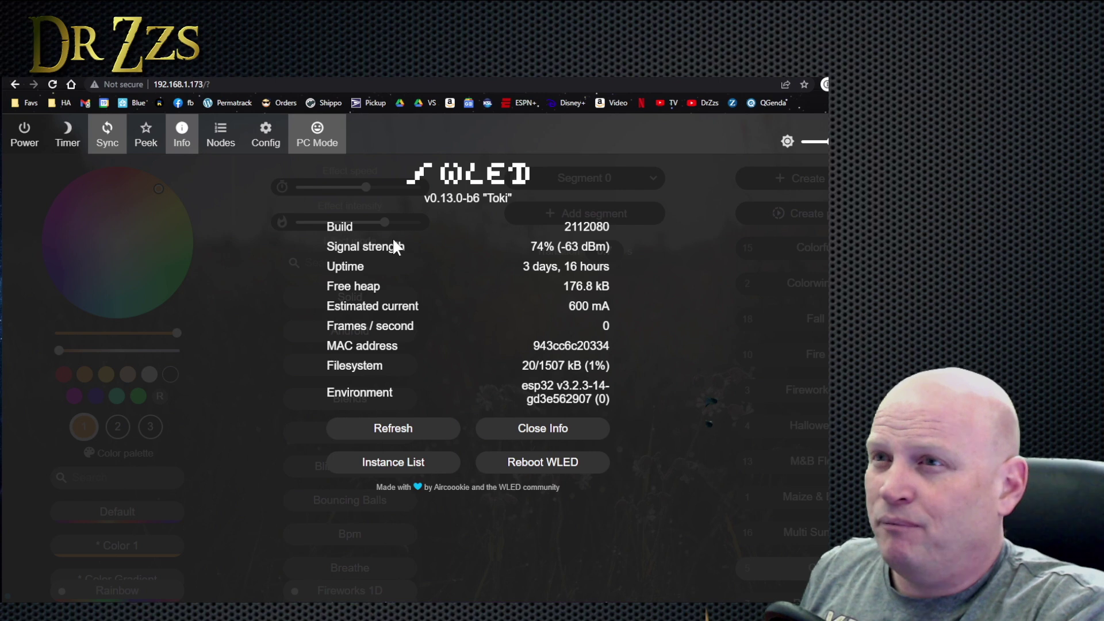
Go to Config > Security & Updates and open the Manual OTA Update page
{"action": "left_click", "coordinate": [268, 142]}
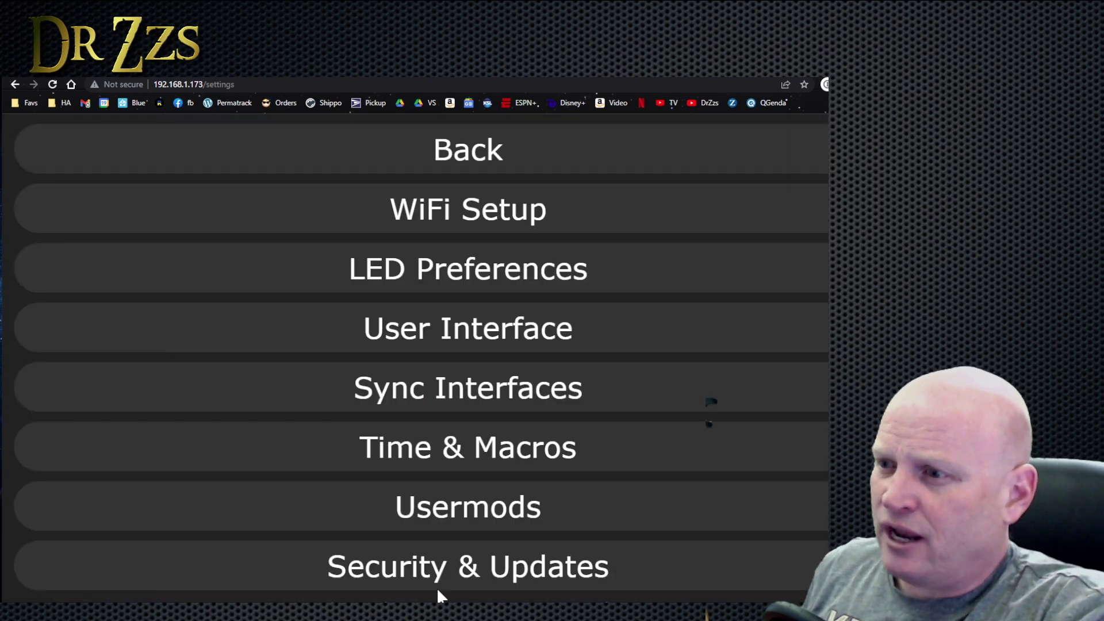
{"action": "left_click", "coordinate": [468, 569]}
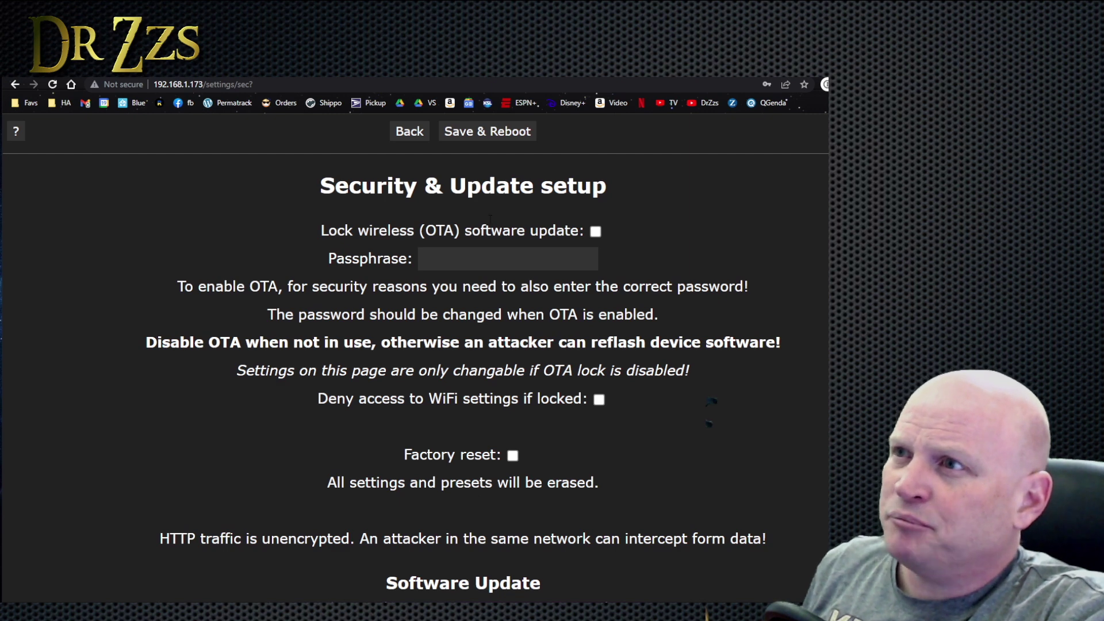
{"action": "scroll", "coordinate": [536, 304], "scroll_direction": "down", "scroll_amount": 10}
{"action": "scroll", "coordinate": [536, 305], "scroll_direction": "down", "scroll_amount": 4}
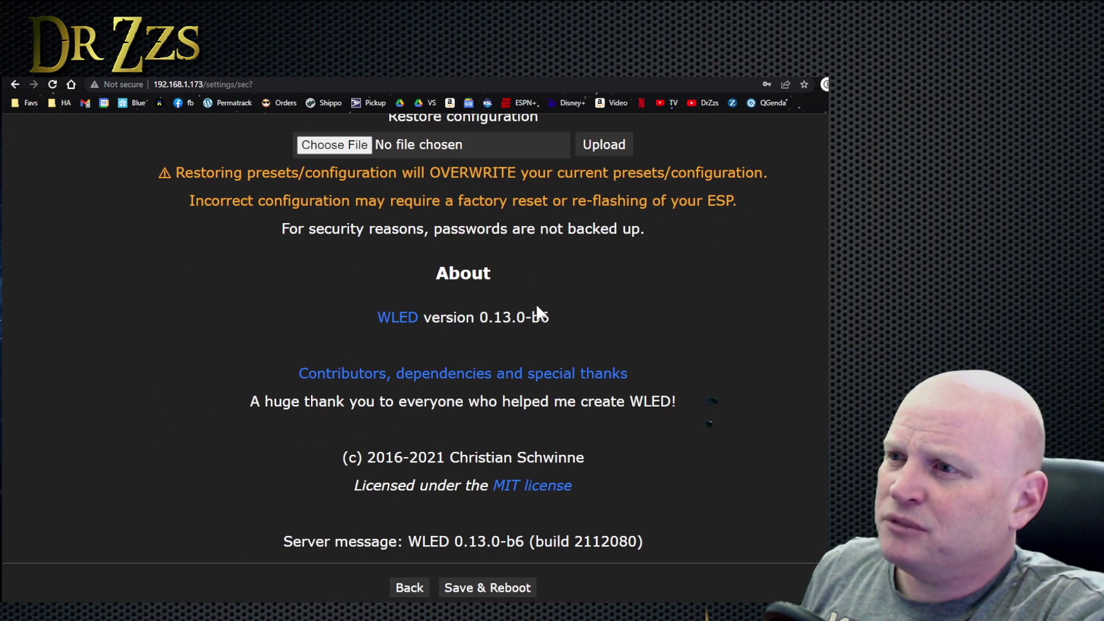
{"action": "scroll", "coordinate": [559, 308], "scroll_direction": "up", "scroll_amount": 4}
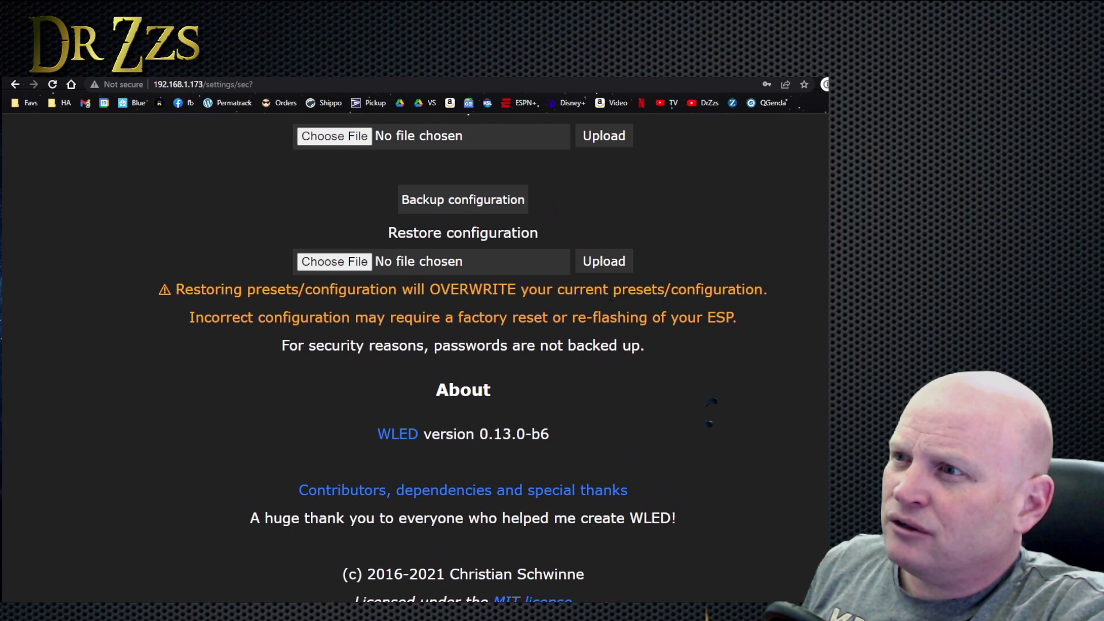
{"action": "scroll", "coordinate": [573, 381], "scroll_direction": "up", "scroll_amount": 7}
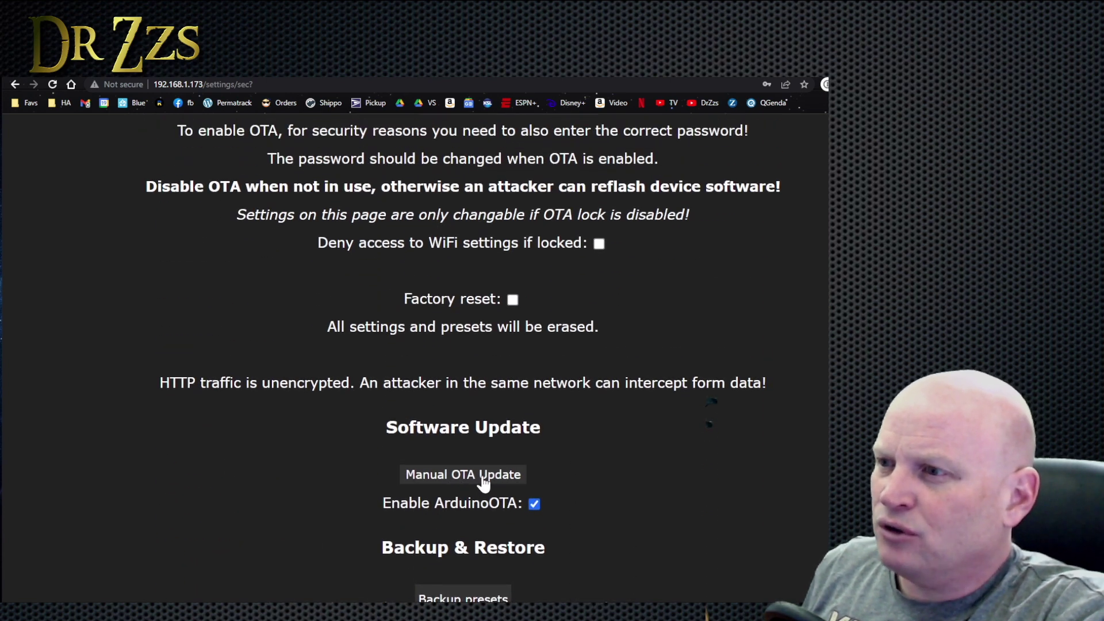
{"action": "left_click", "coordinate": [473, 484]}
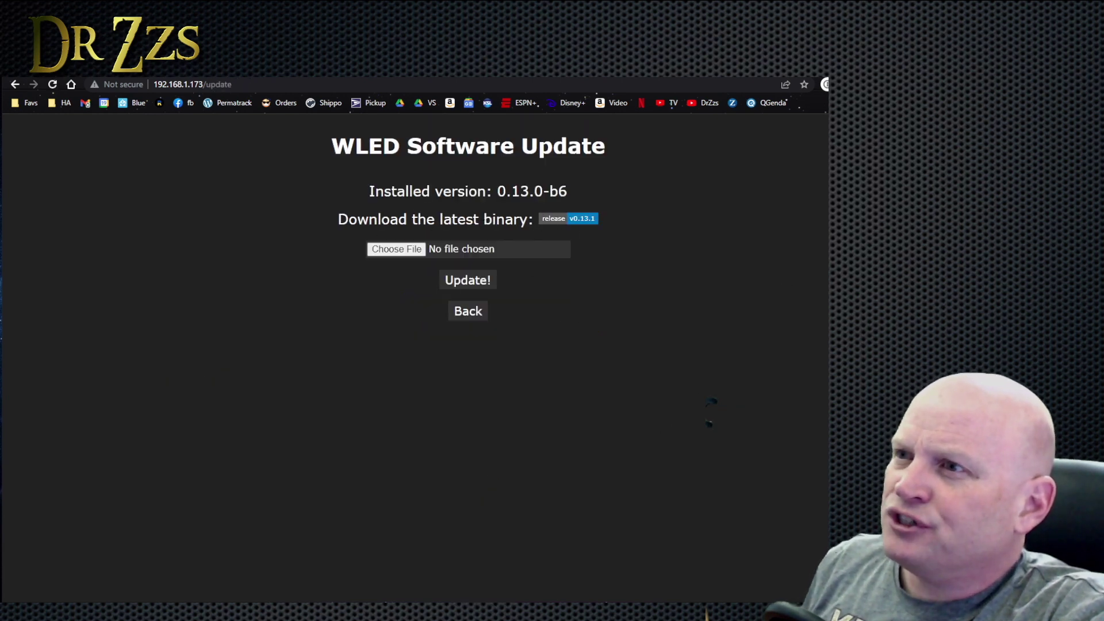
Open the v0.13.1 GitHub release and download WLED_0.13.1_ESP32.bin from its assets
{"action": "left_click", "coordinate": [591, 224]}
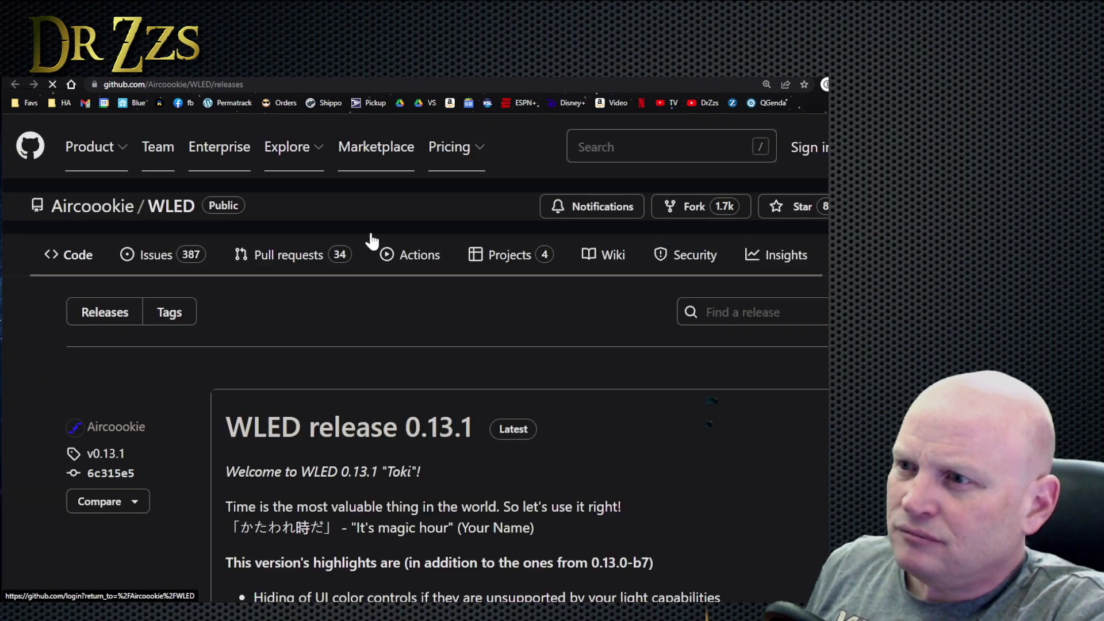
{"action": "scroll", "coordinate": [552, 388], "scroll_direction": "down", "scroll_amount": 12}
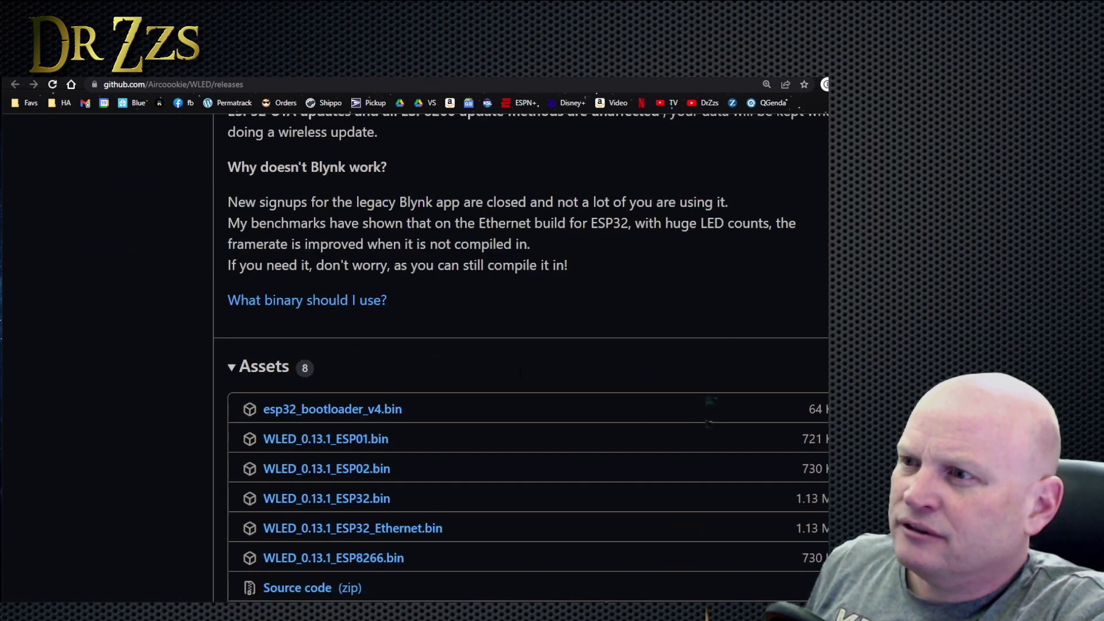
{"action": "scroll", "coordinate": [521, 381], "scroll_direction": "down", "scroll_amount": 1}
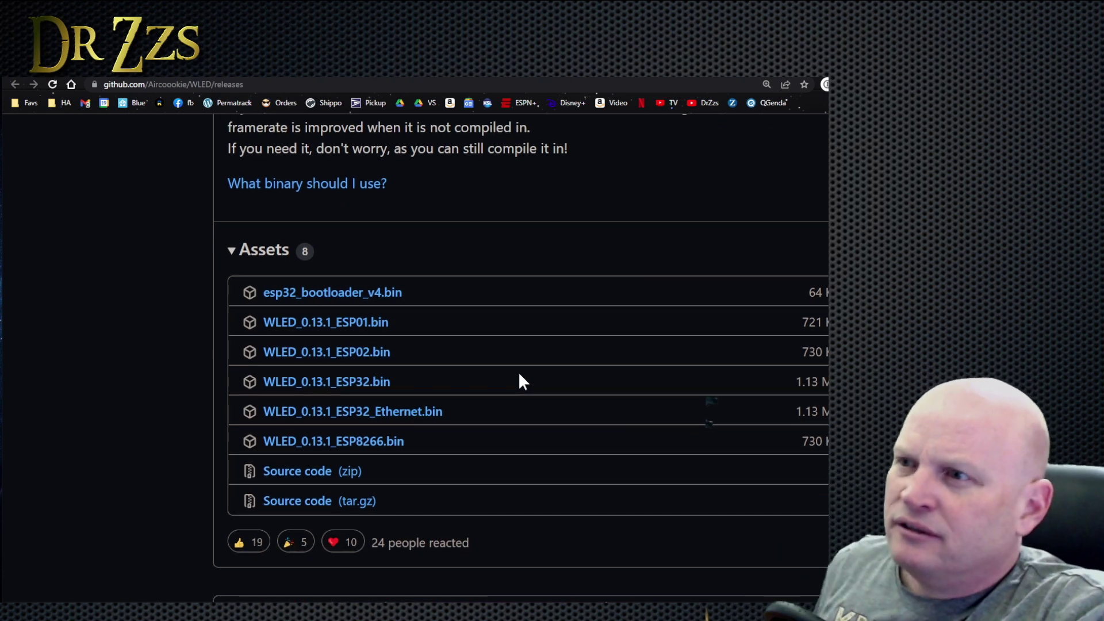
{"action": "left_click_drag", "start_coordinate": [405, 383], "coordinate": [267, 384]}
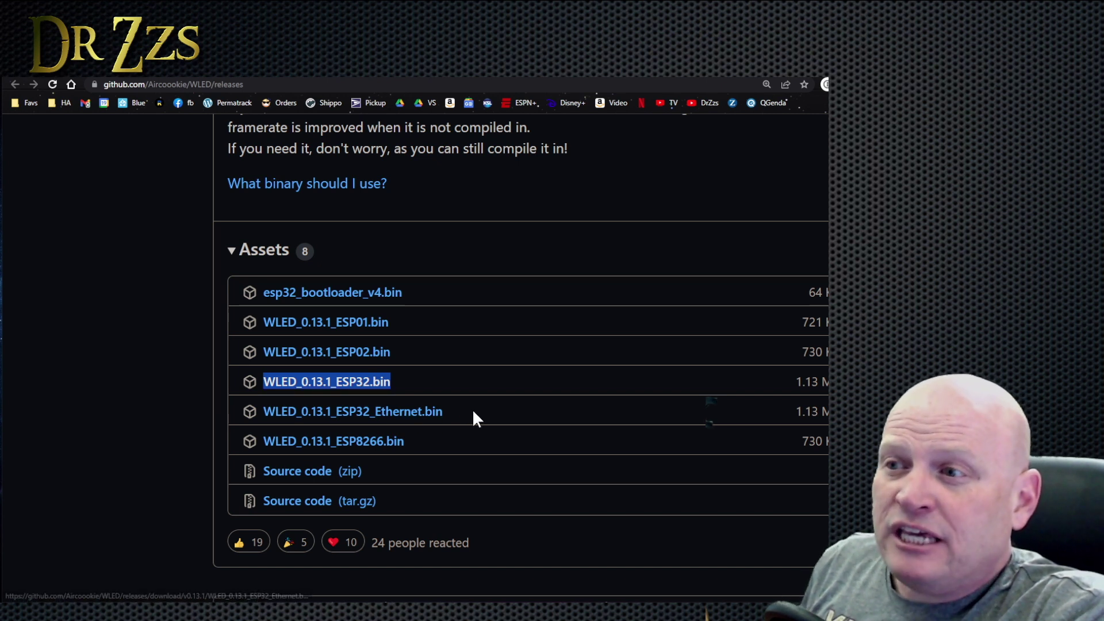
{"action": "left_click_drag", "start_coordinate": [460, 413], "coordinate": [263, 412]}
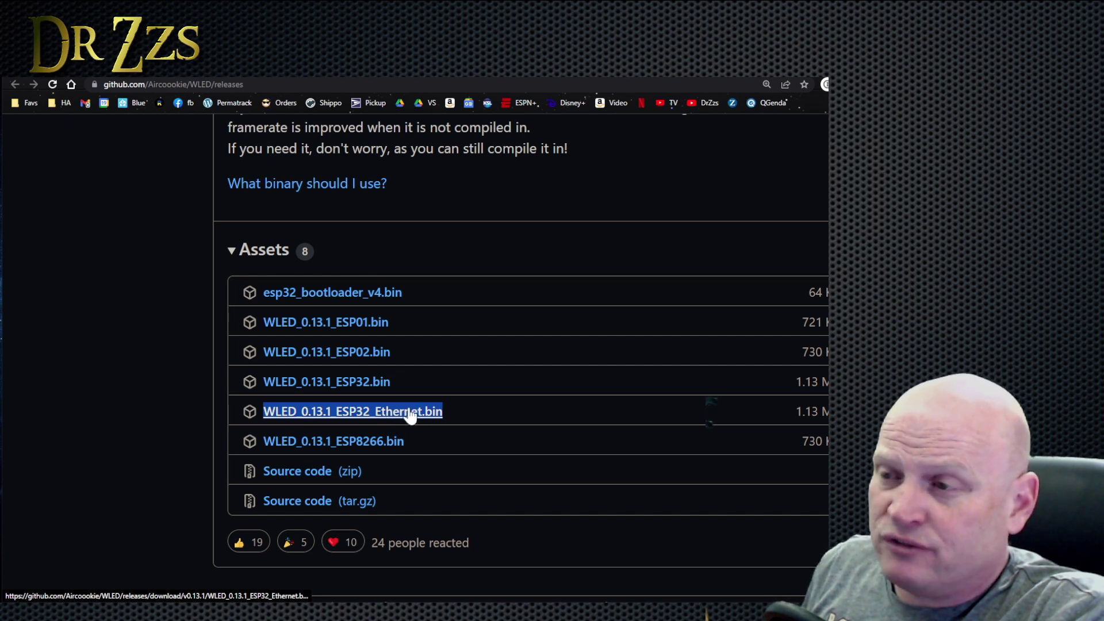
{"action": "left_click_drag", "start_coordinate": [397, 381], "coordinate": [262, 384]}
{"action": "left_click_drag", "start_coordinate": [482, 418], "coordinate": [262, 413]}
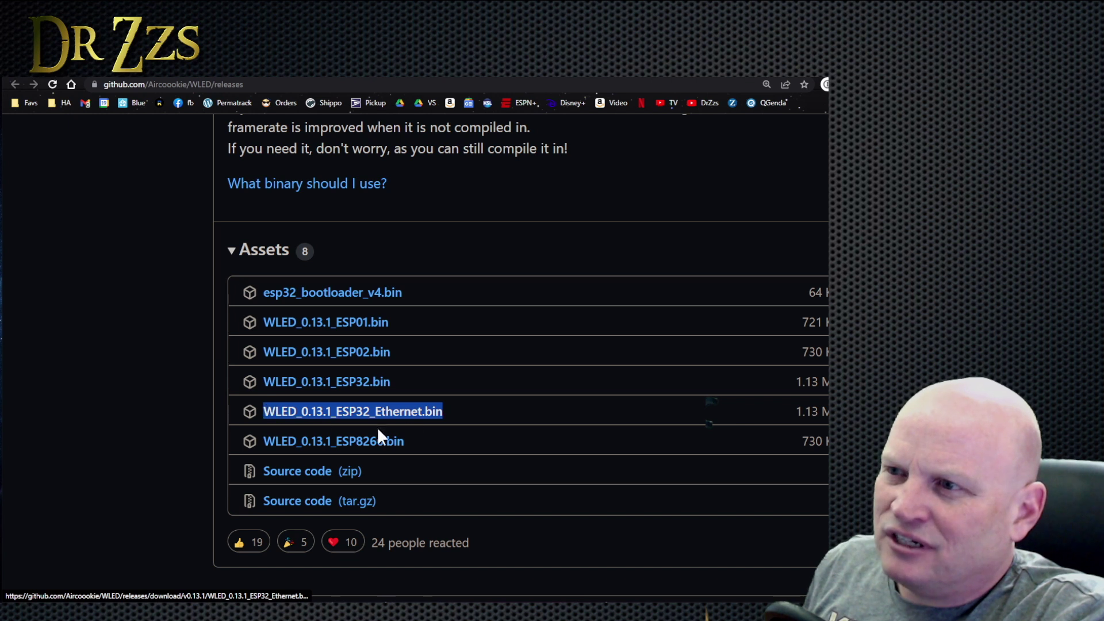
{"action": "left_click", "coordinate": [419, 378]}
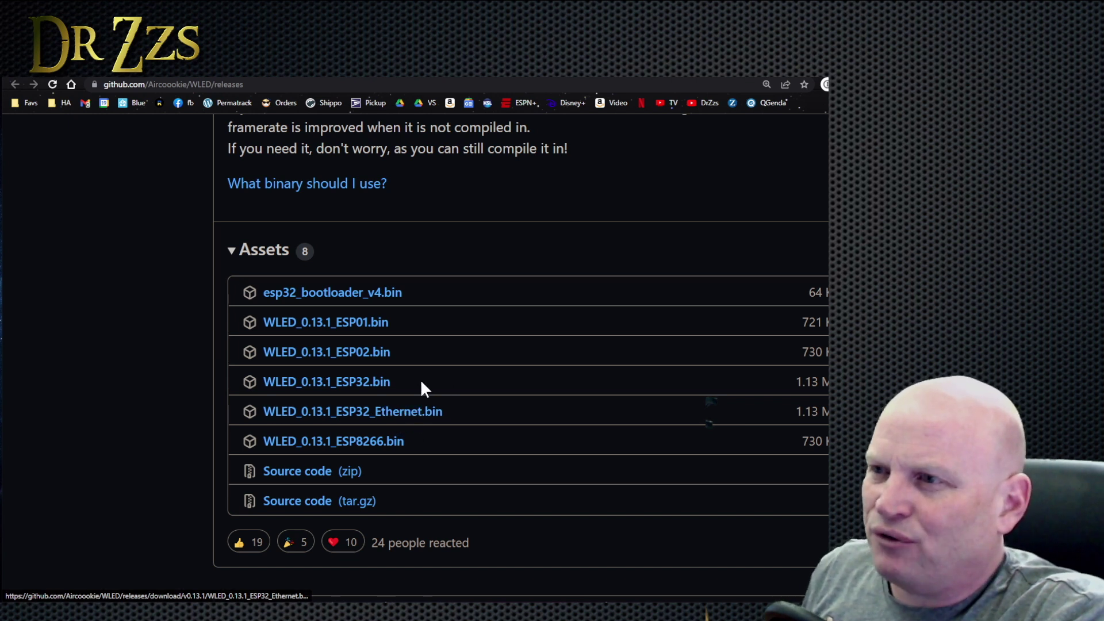
{"action": "left_click", "coordinate": [347, 388]}
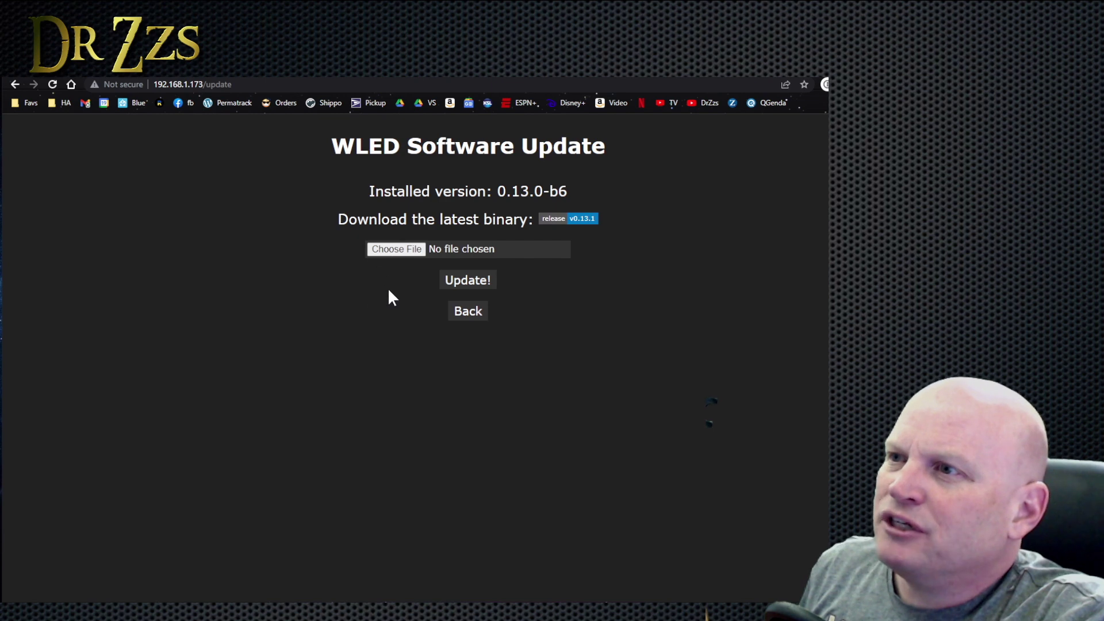
Select WLED_0.13.1_ESP32.bin and flash it to the controller with Update!
{"action": "left_click", "coordinate": [388, 250]}
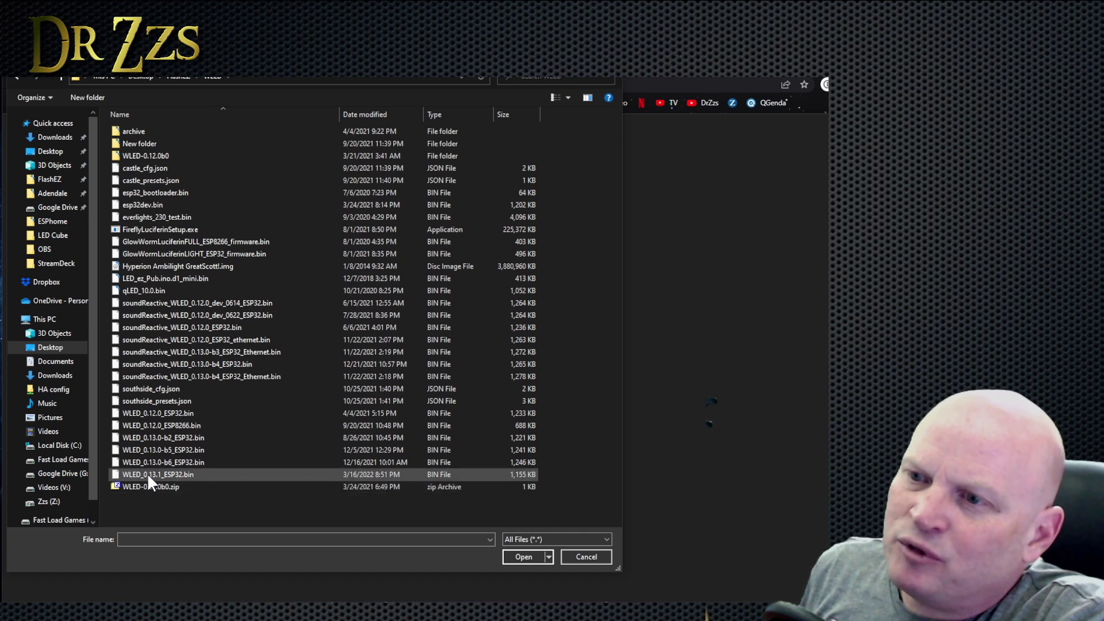
{"action": "left_click", "coordinate": [178, 475]}
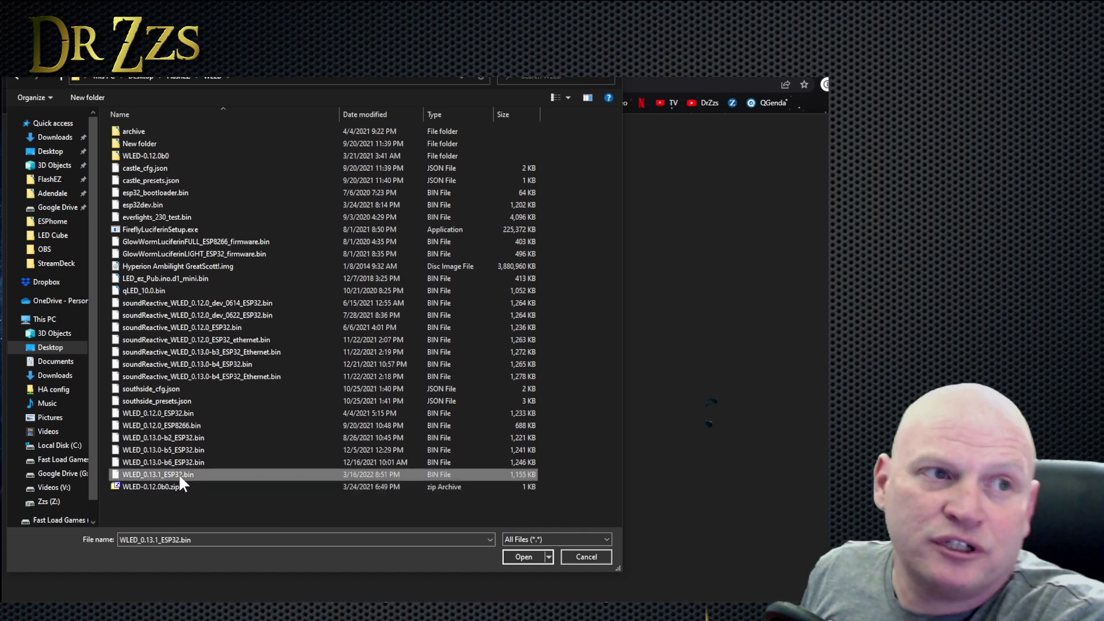
{"action": "left_click", "coordinate": [522, 557]}
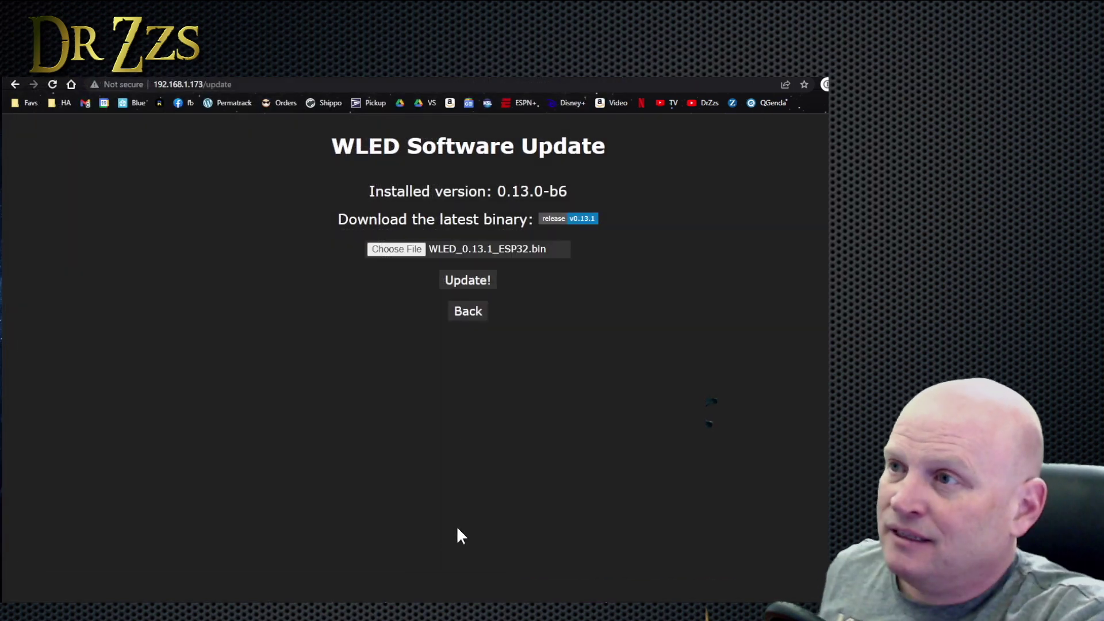
{"action": "left_click", "coordinate": [469, 281]}
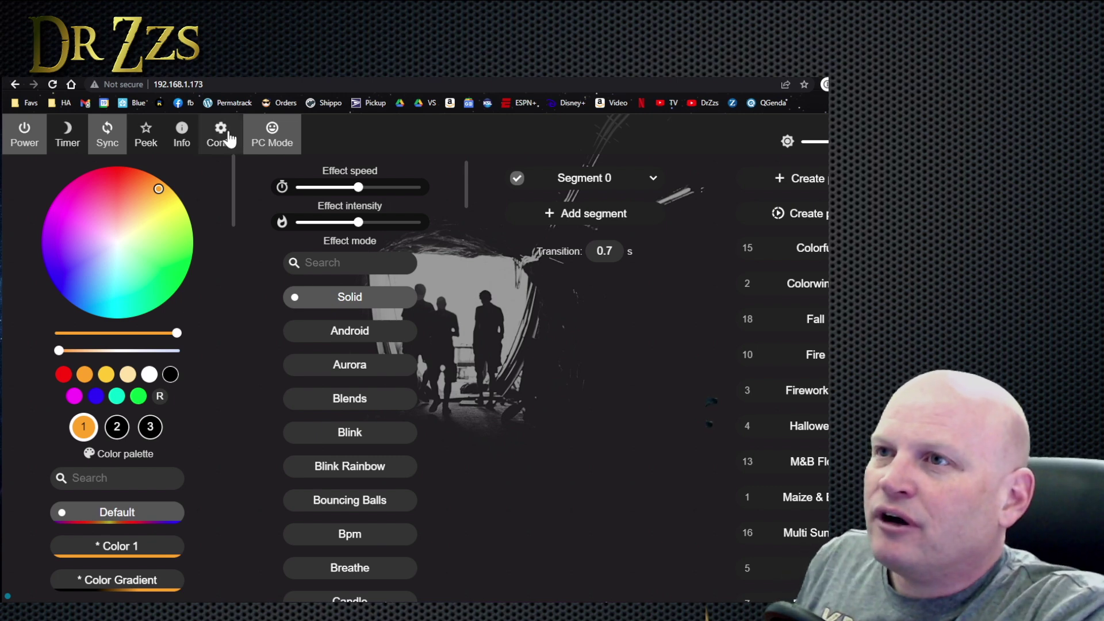
Verify the updated firmware version in the Info panel, then close it
{"action": "left_click", "coordinate": [182, 135]}
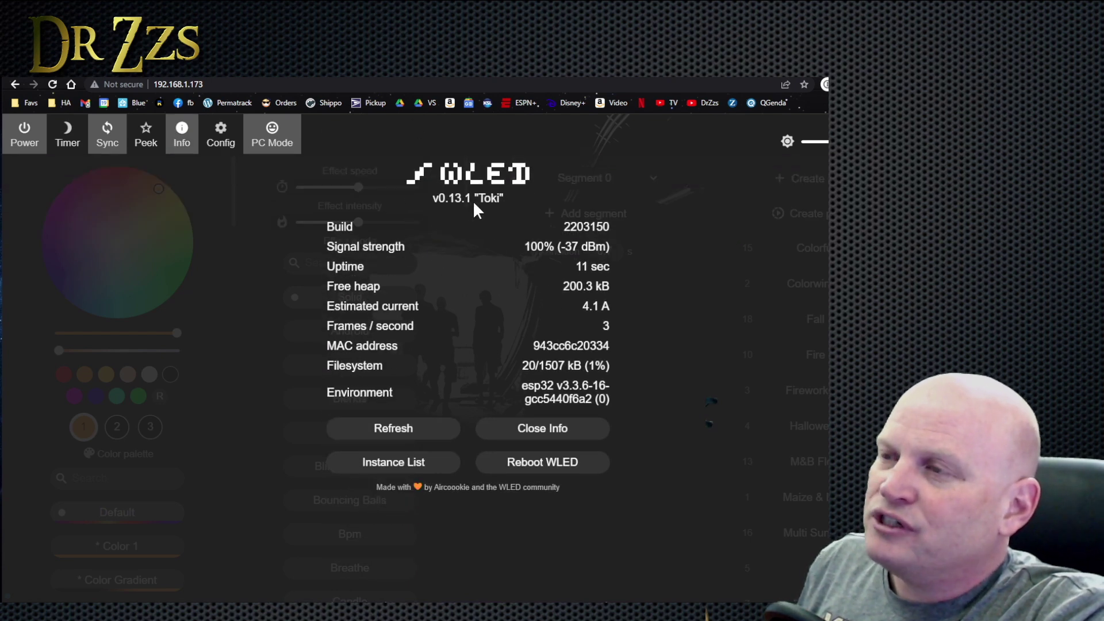
{"action": "left_click", "coordinate": [182, 138]}
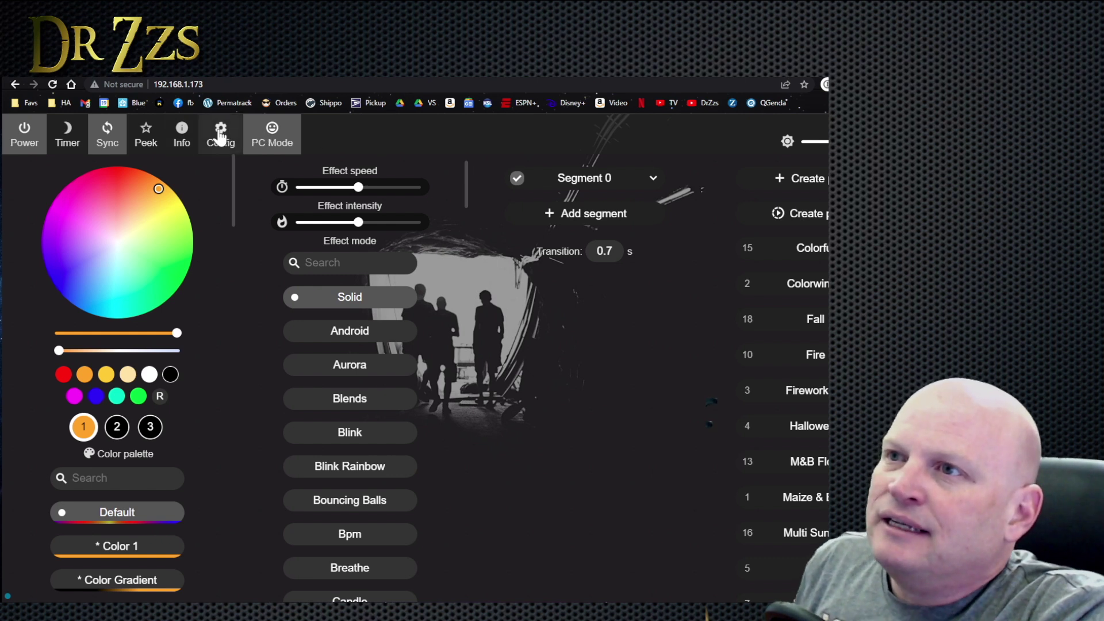
{"action": "scroll", "coordinate": [782, 379], "scroll_direction": "down", "scroll_amount": 1}
{"action": "scroll", "coordinate": [782, 380], "scroll_direction": "down", "scroll_amount": 1}
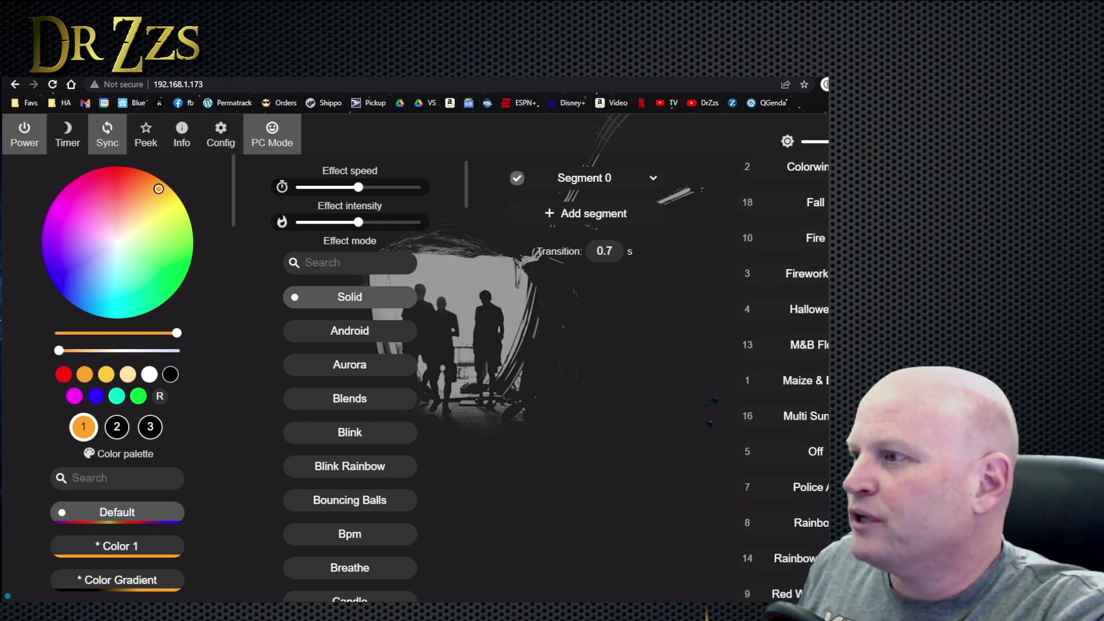
Load the Colorwinkle preset (preset 2) and turn on the Peek live LED preview
{"action": "scroll", "coordinate": [782, 379], "scroll_direction": "down", "scroll_amount": 5}
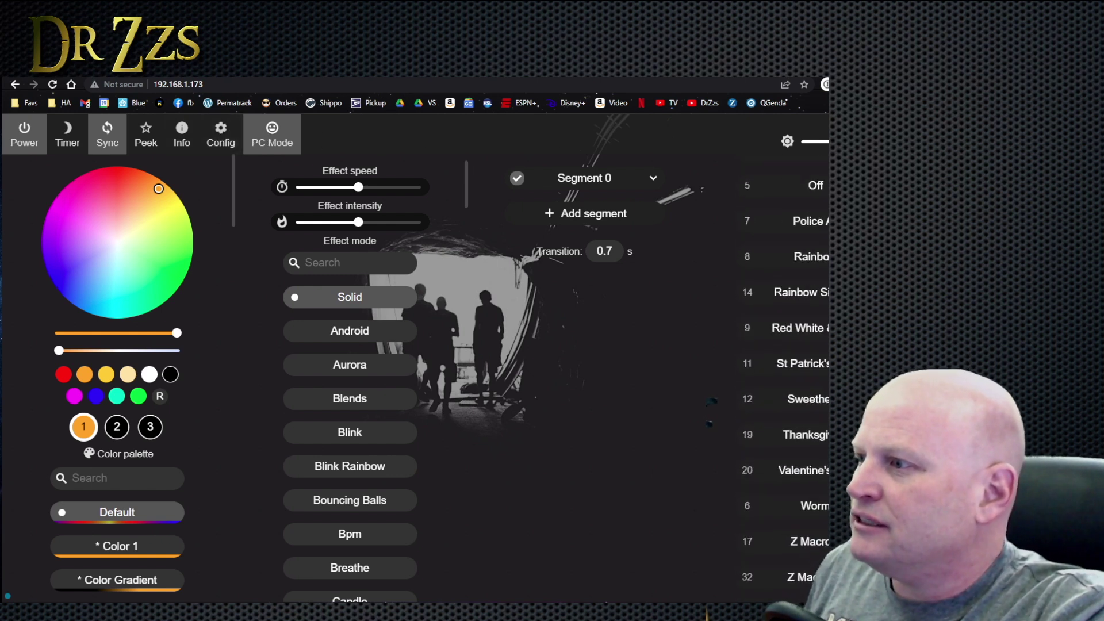
{"action": "scroll", "coordinate": [782, 380], "scroll_direction": "up", "scroll_amount": 6}
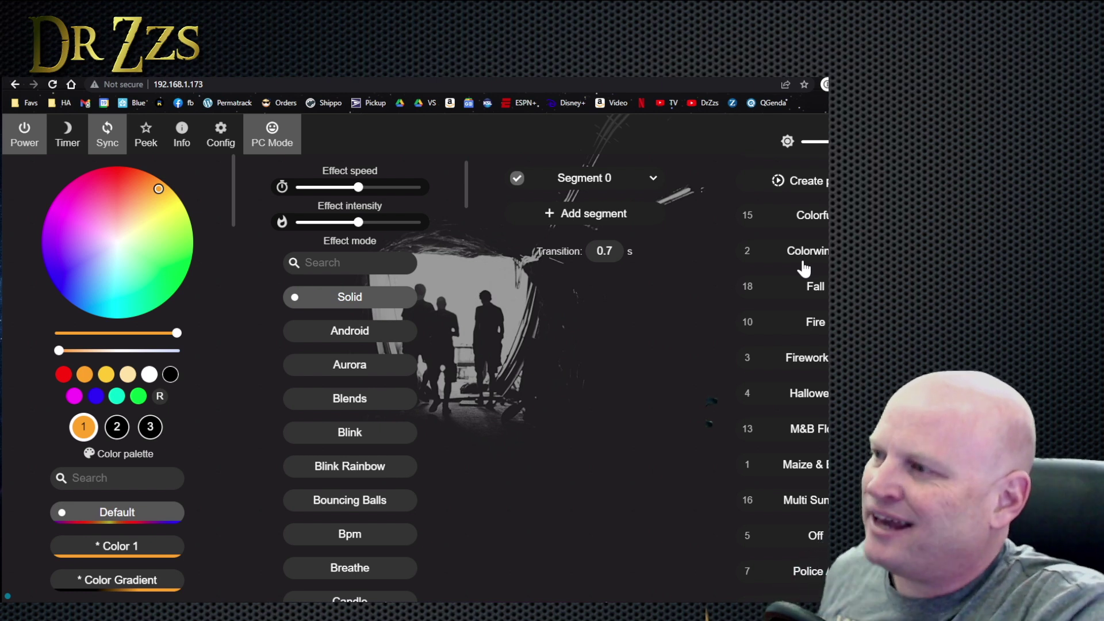
{"action": "scroll", "coordinate": [801, 271], "scroll_direction": "down", "scroll_amount": 3}
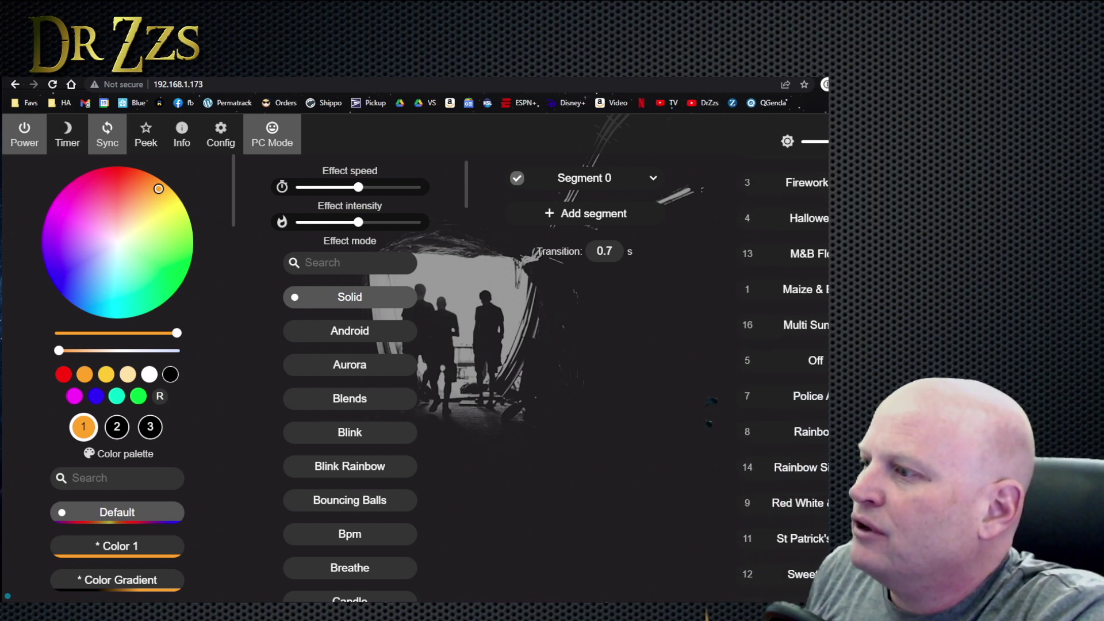
{"action": "scroll", "coordinate": [813, 276], "scroll_direction": "up", "scroll_amount": 3}
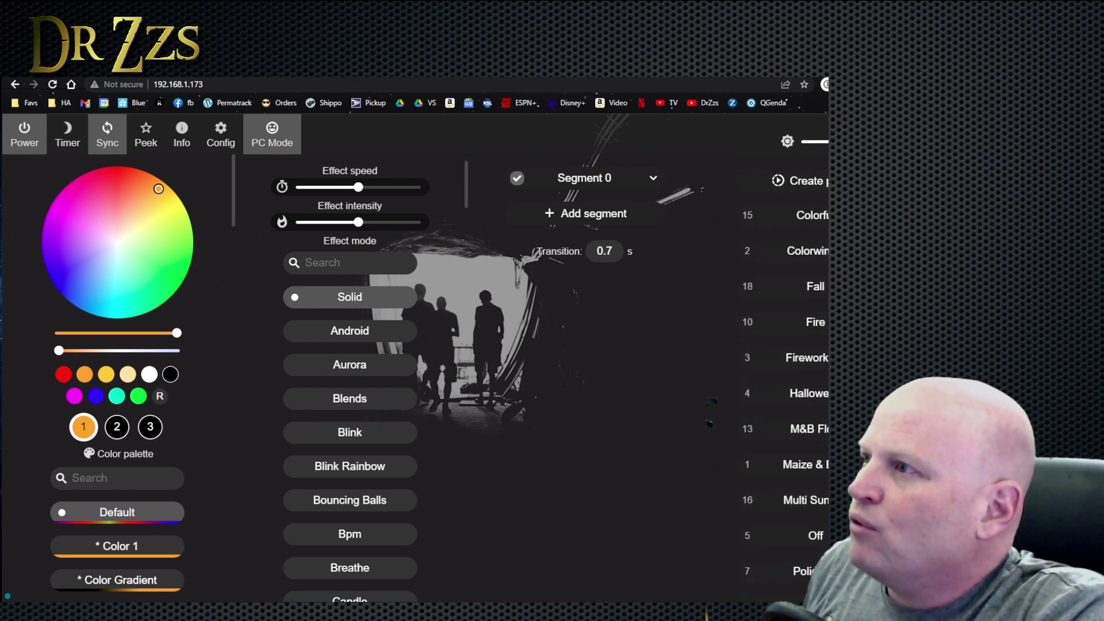
{"action": "left_click", "coordinate": [812, 253]}
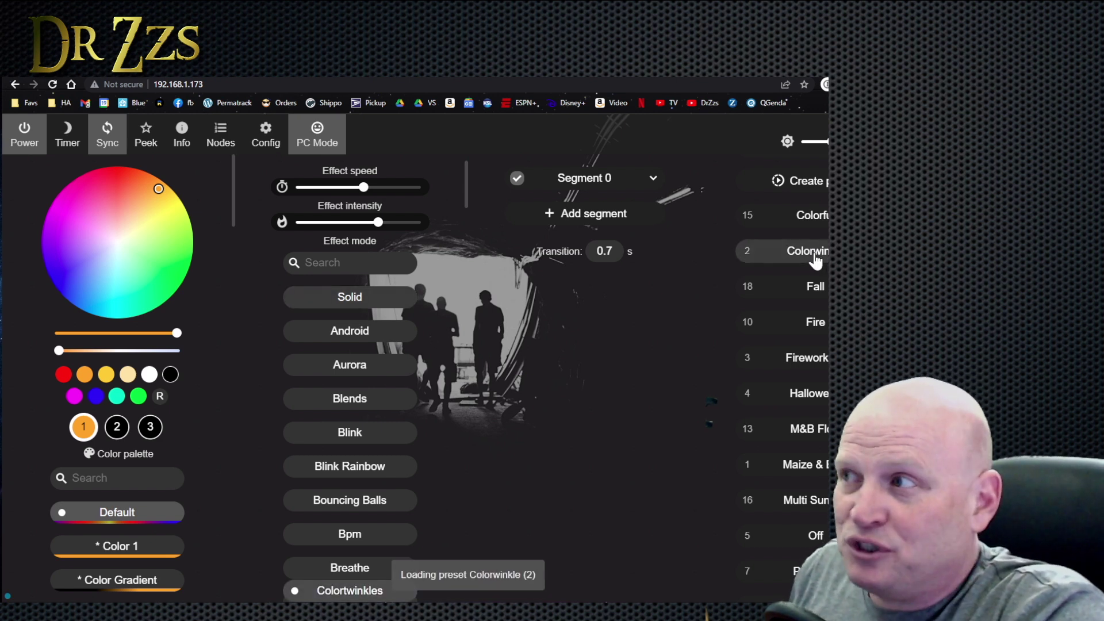
{"action": "left_click", "coordinate": [152, 138]}
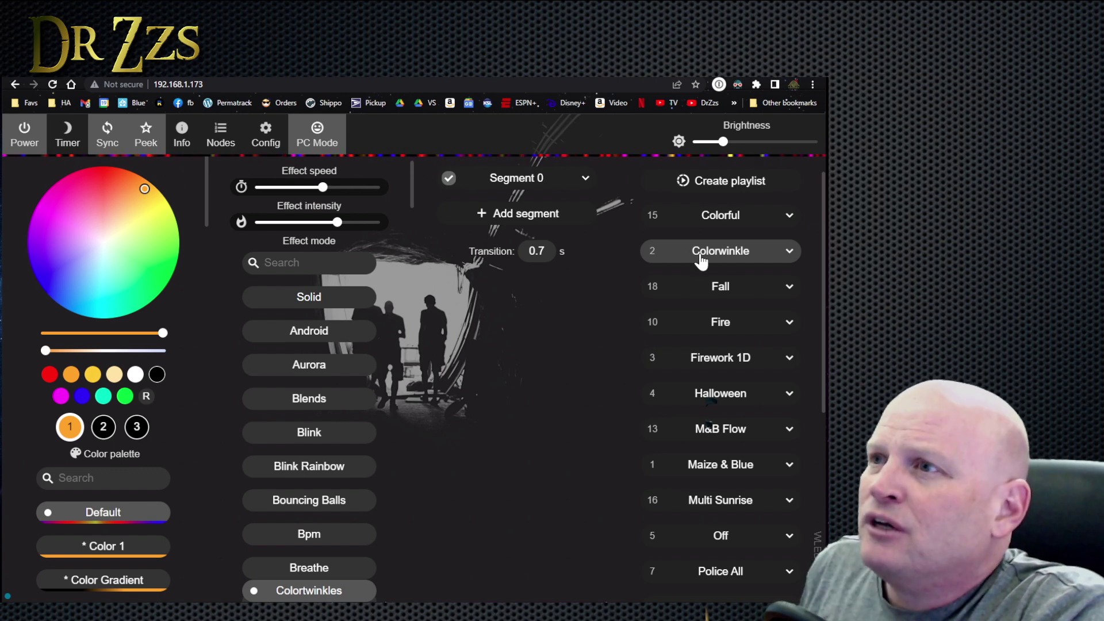
Open Config > Time & Macros and review the NTP server time option
{"action": "left_click", "coordinate": [263, 134]}
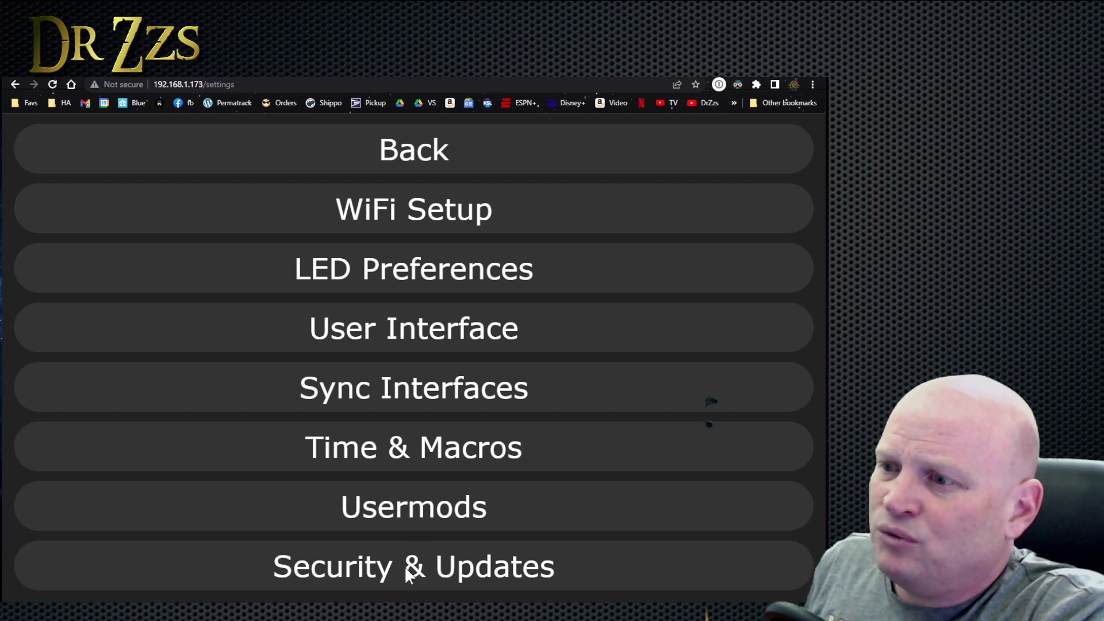
{"action": "left_click", "coordinate": [444, 452]}
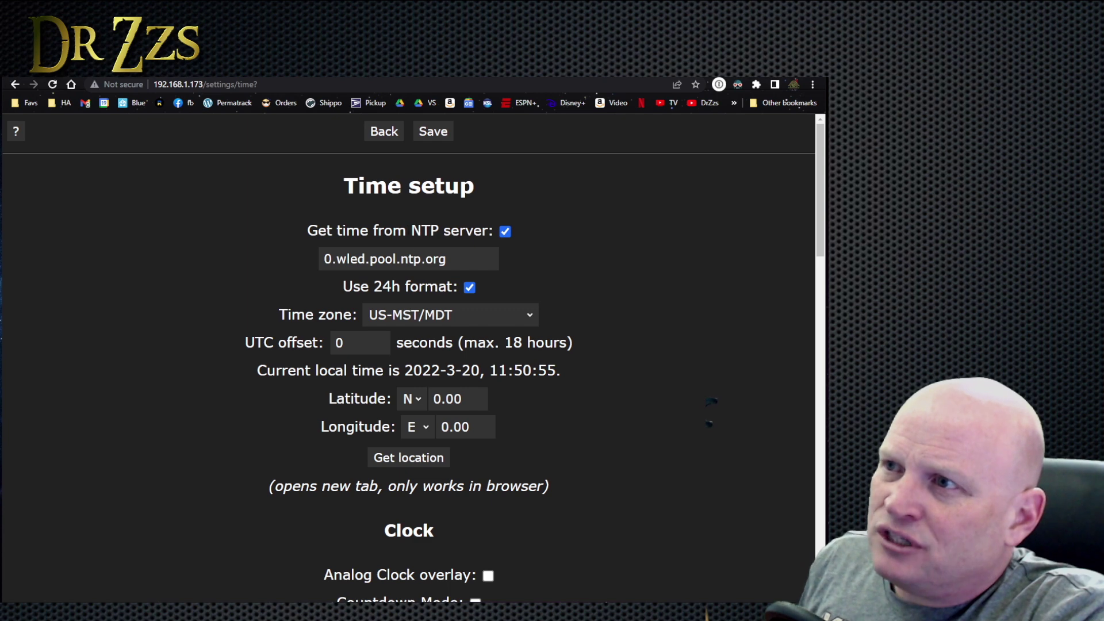
{"action": "left_click_drag", "start_coordinate": [412, 231], "coordinate": [504, 230]}
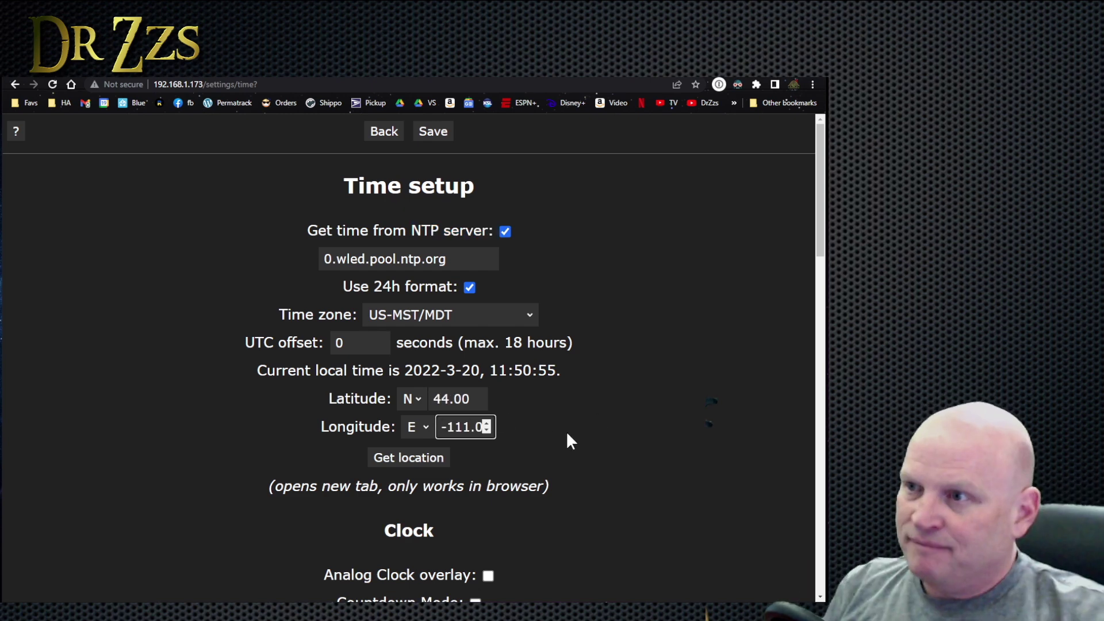
Use the location tool to fill in latitude N 40.44 and longitude W 111.76
{"action": "left_click", "coordinate": [419, 460]}
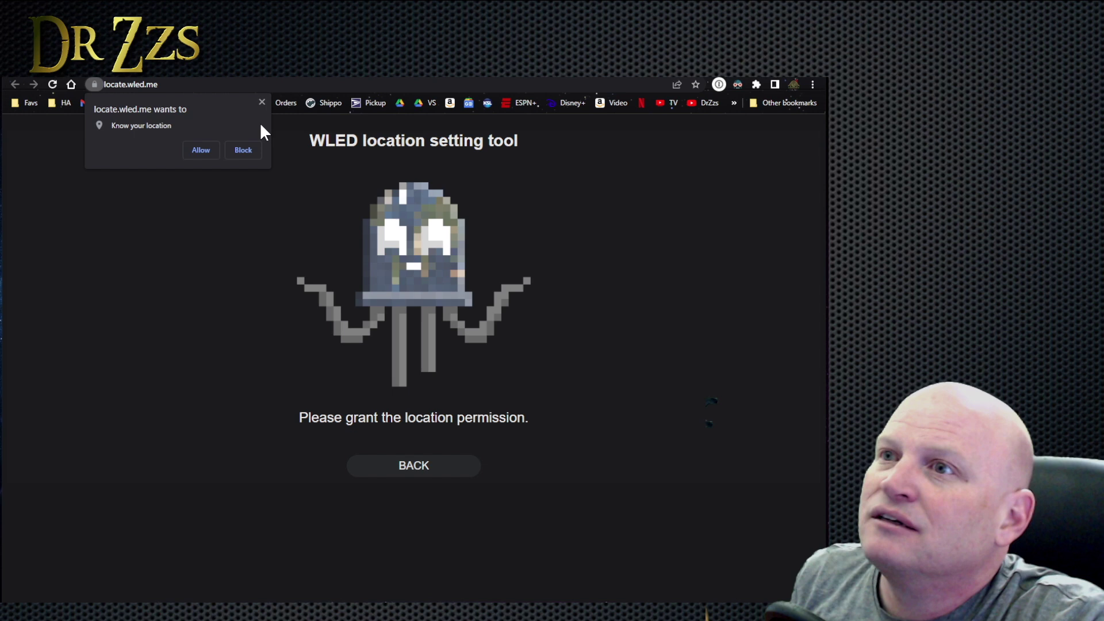
{"action": "left_click", "coordinate": [206, 150]}
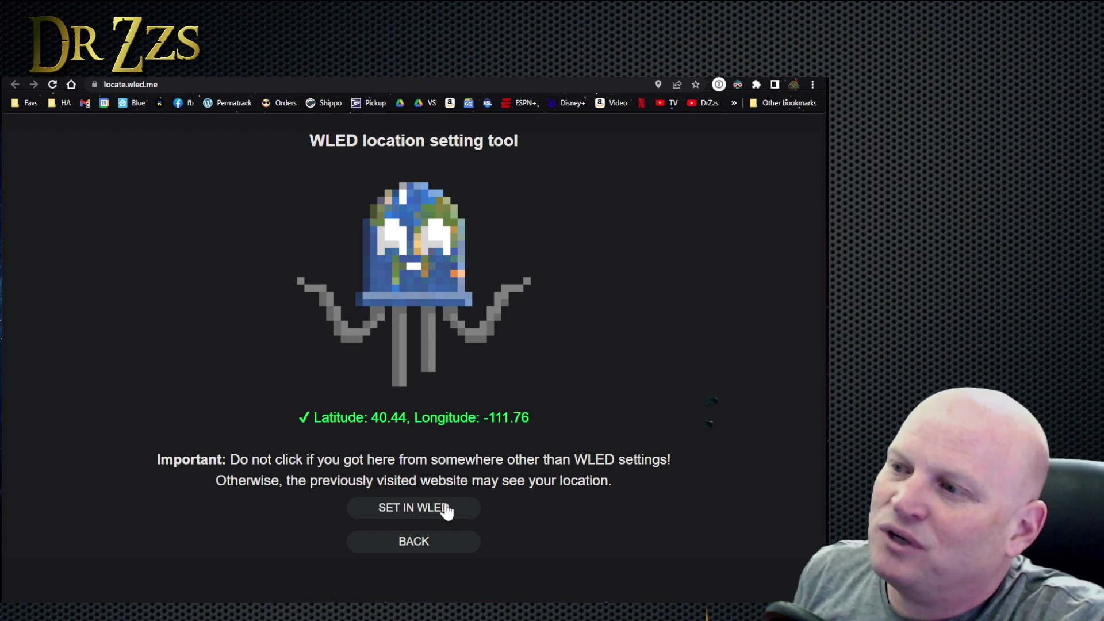
{"action": "left_click", "coordinate": [424, 515]}
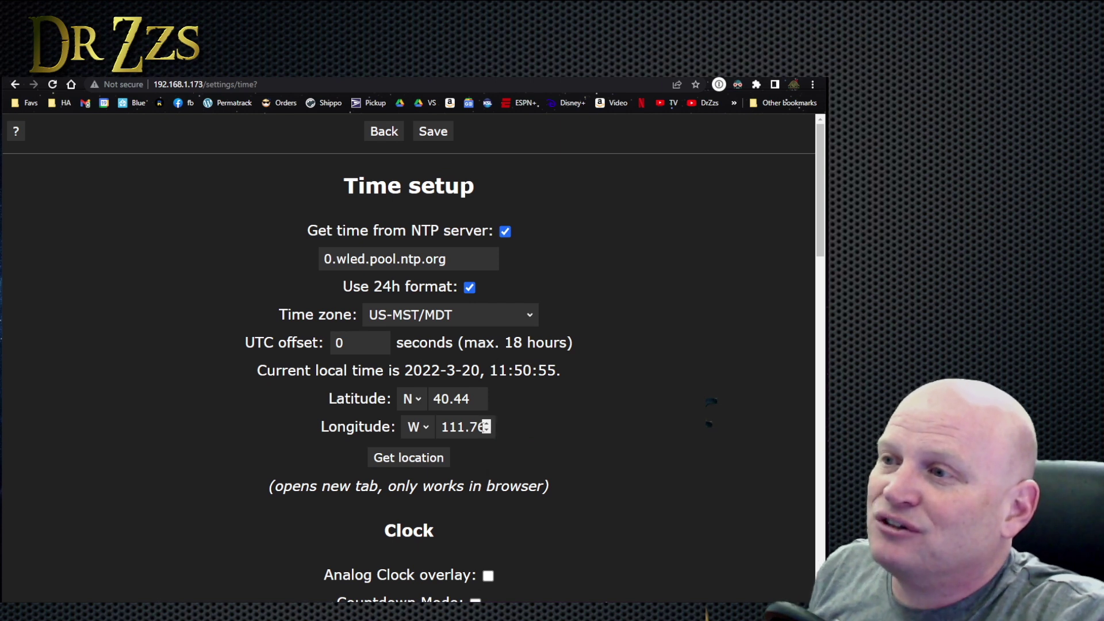
{"action": "left_click_drag", "start_coordinate": [489, 371], "coordinate": [573, 372]}
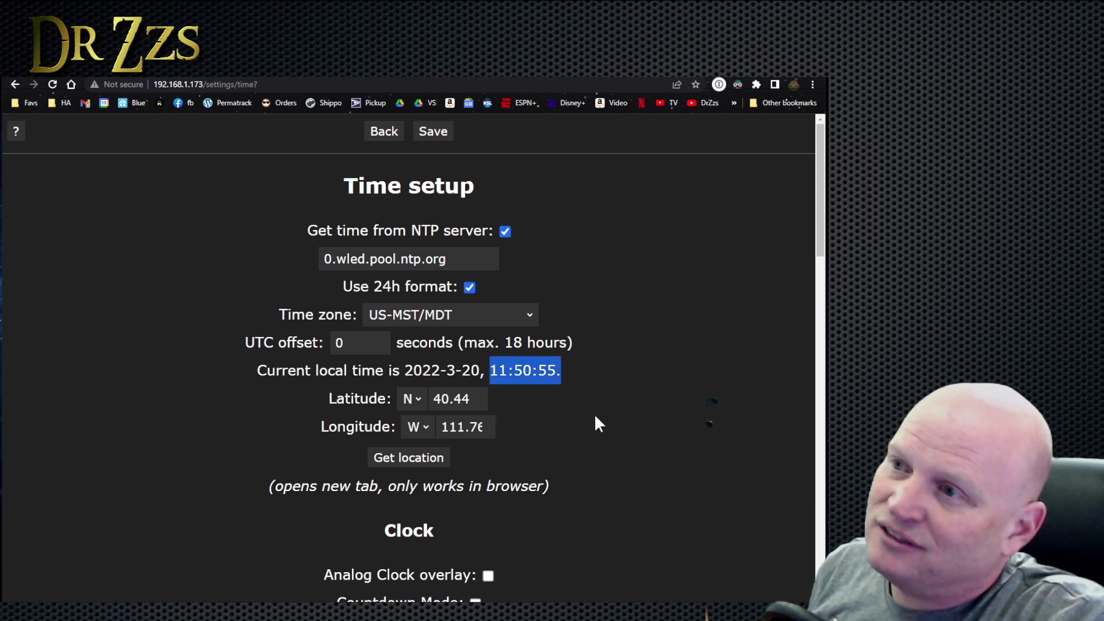
{"action": "left_click", "coordinate": [517, 405]}
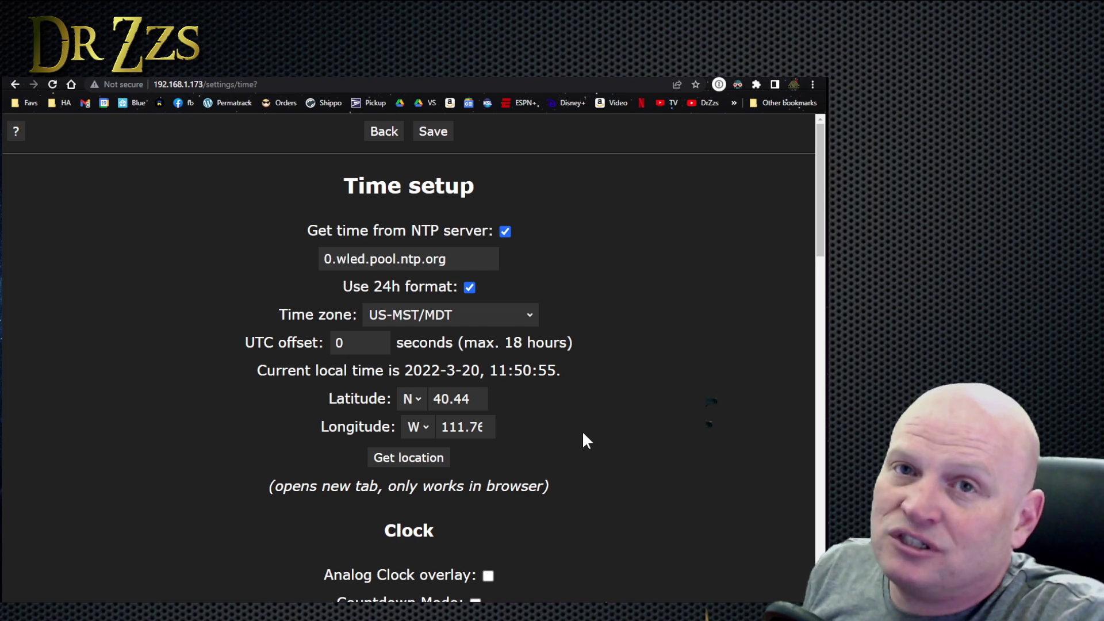
{"action": "scroll", "coordinate": [584, 439], "scroll_direction": "down", "scroll_amount": 5}
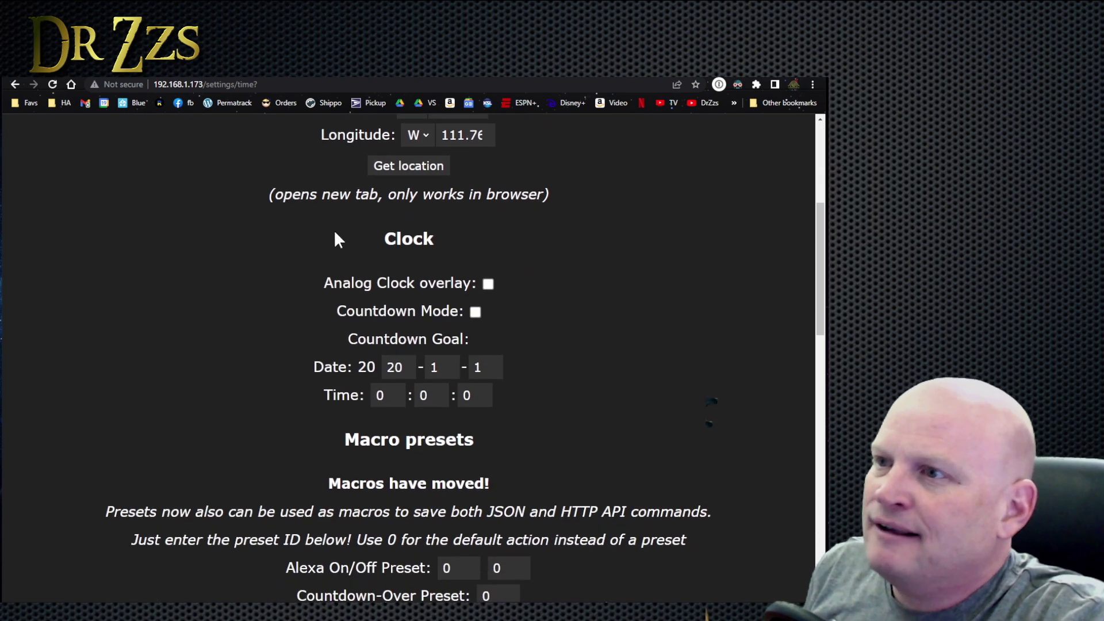
Collapse the 10:00 preset 1 timer's weekday options and return to the main page
{"action": "scroll", "coordinate": [562, 220], "scroll_direction": "down", "scroll_amount": 14}
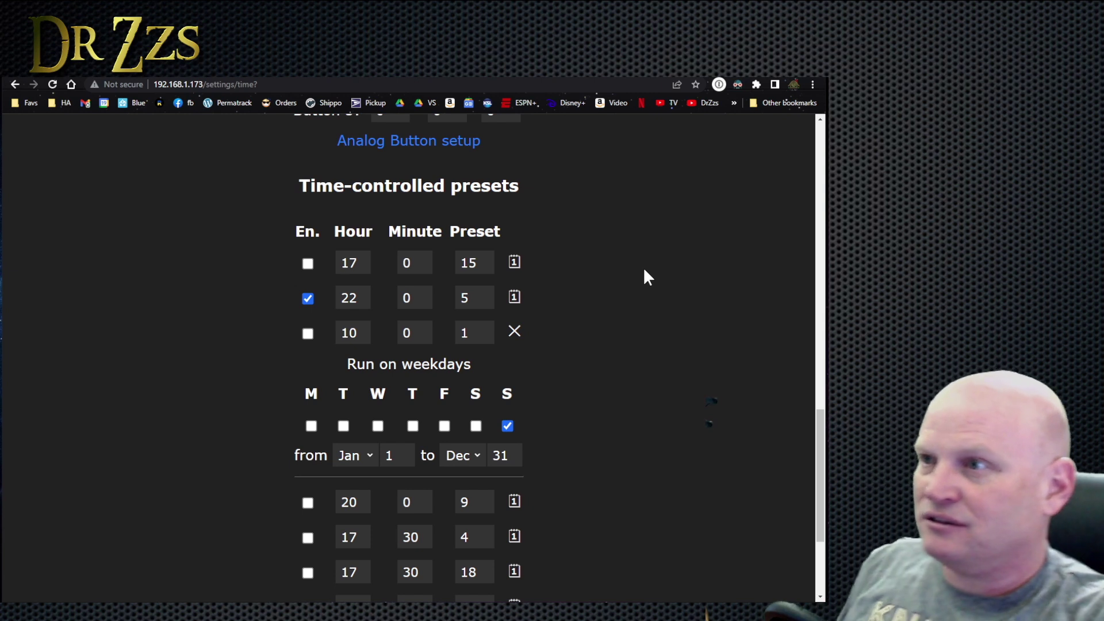
{"action": "left_click", "coordinate": [514, 331]}
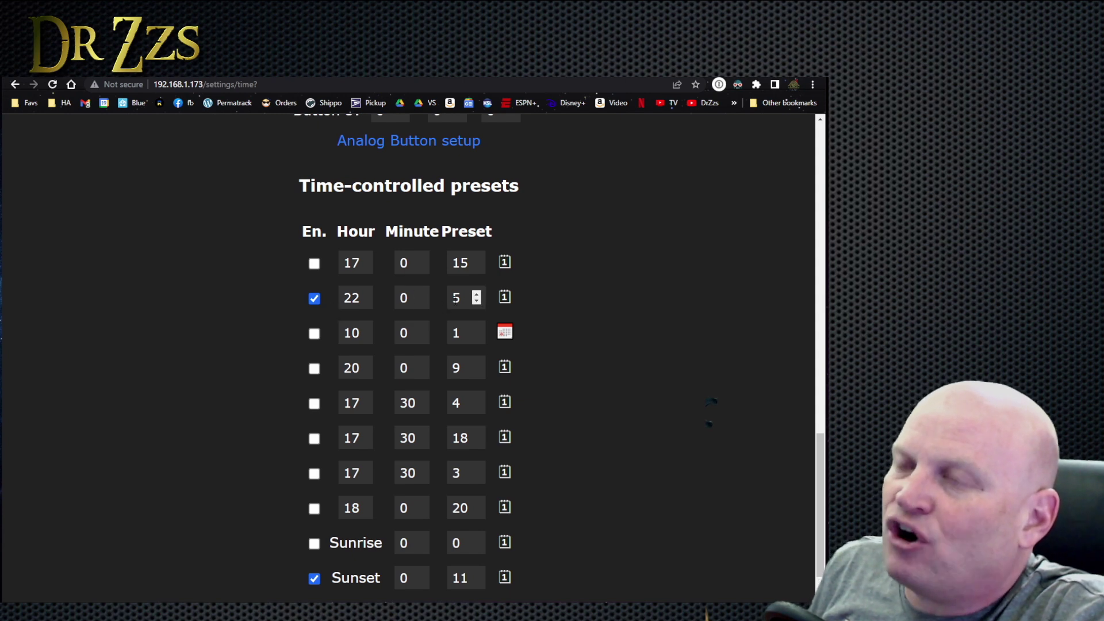
{"action": "scroll", "coordinate": [535, 291], "scroll_direction": "up", "scroll_amount": 5}
{"action": "scroll", "coordinate": [535, 233], "scroll_direction": "up", "scroll_amount": 10}
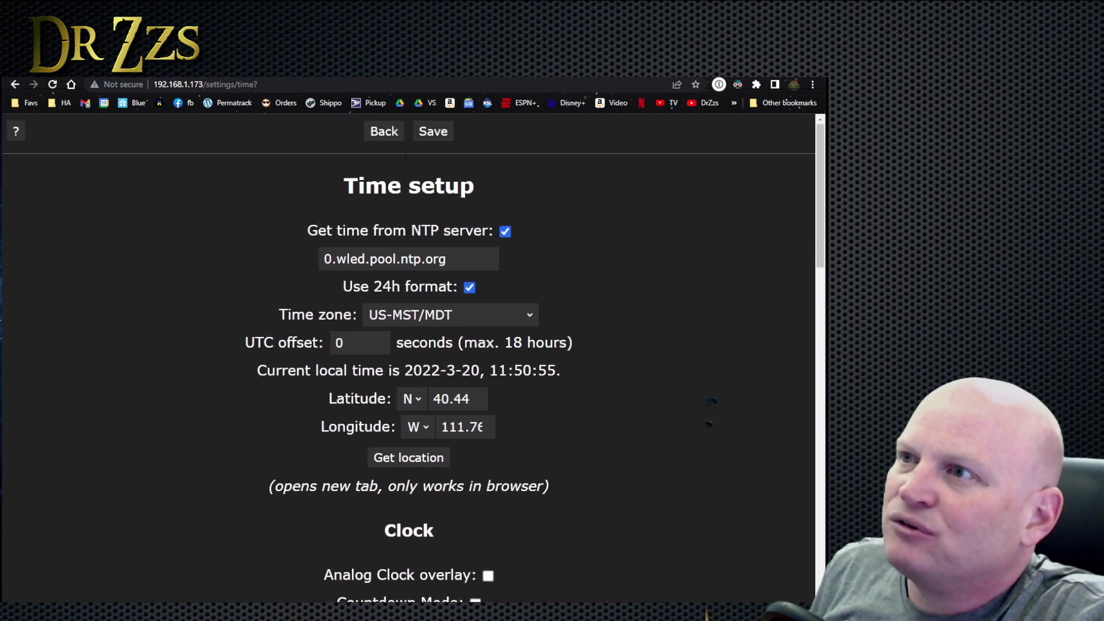
{"action": "left_click", "coordinate": [389, 137]}
Expand preset 5 Off to confirm its T=0 command, then collapse it
{"action": "left_click", "coordinate": [387, 140]}
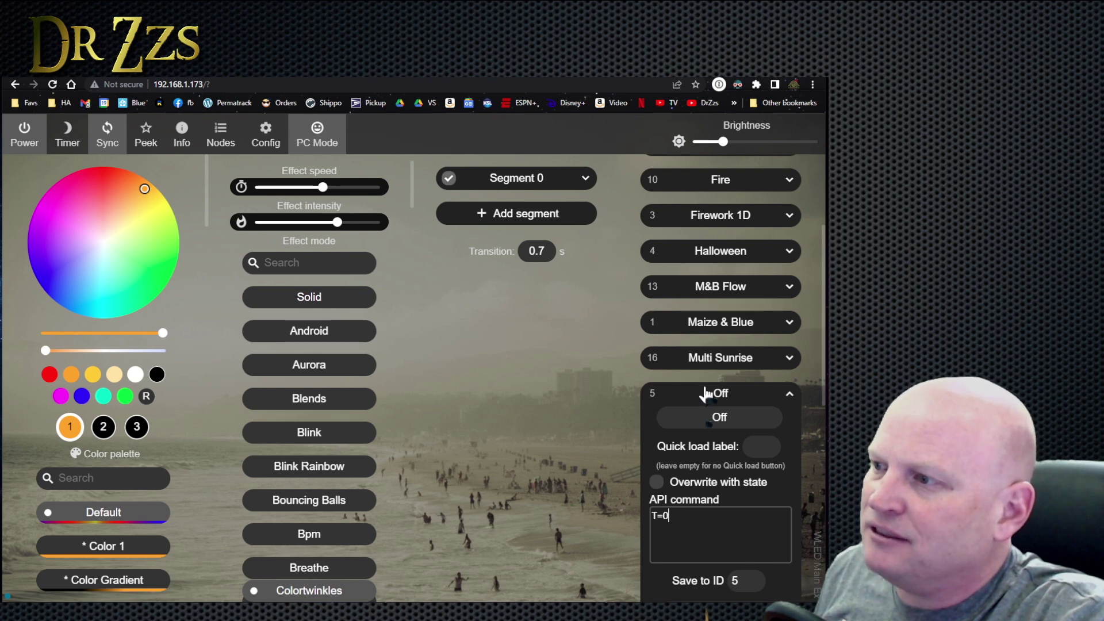
{"action": "left_click", "coordinate": [790, 396]}
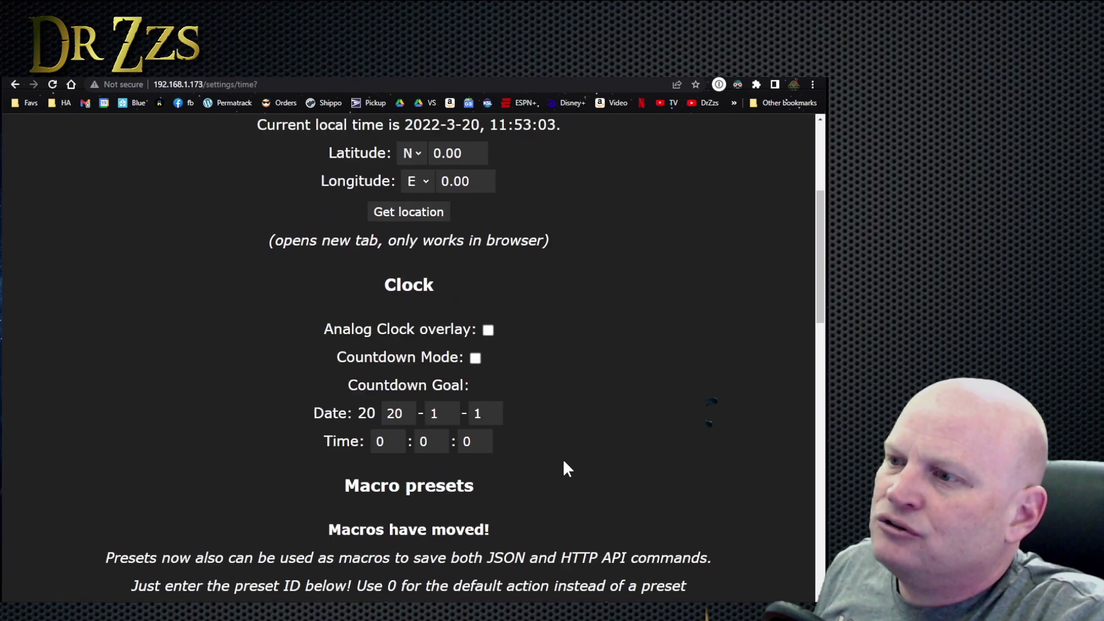
Collapse the third timer's weekday panel and enable the 17:00 preset 15 timer
{"action": "scroll", "coordinate": [583, 461], "scroll_direction": "down", "scroll_amount": 10}
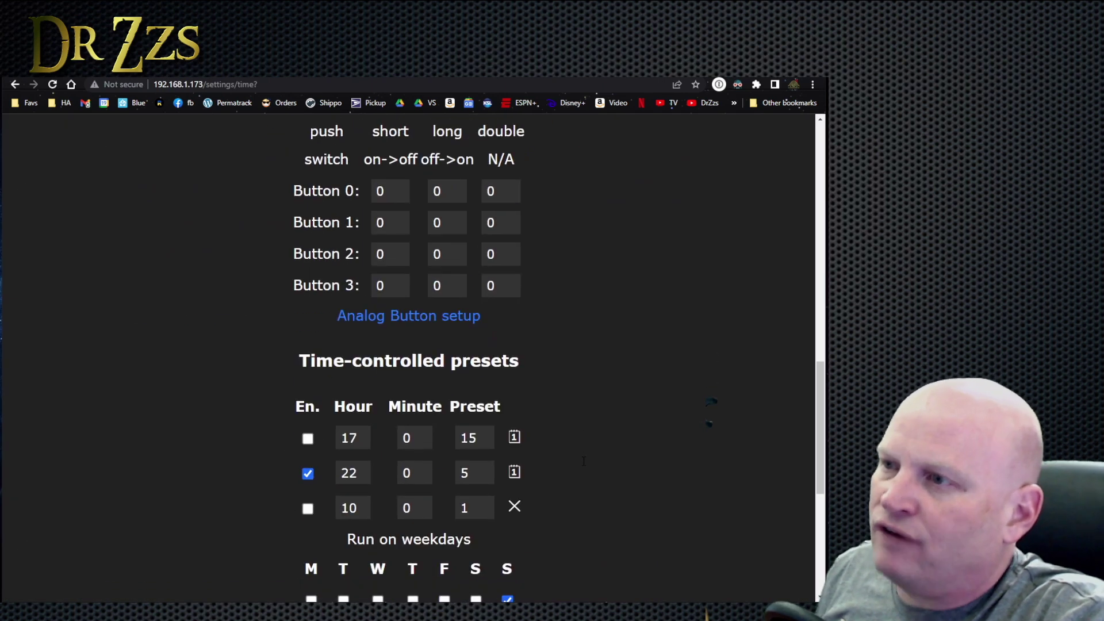
{"action": "scroll", "coordinate": [584, 461], "scroll_direction": "down", "scroll_amount": 3}
{"action": "scroll", "coordinate": [583, 461], "scroll_direction": "up", "scroll_amount": 2}
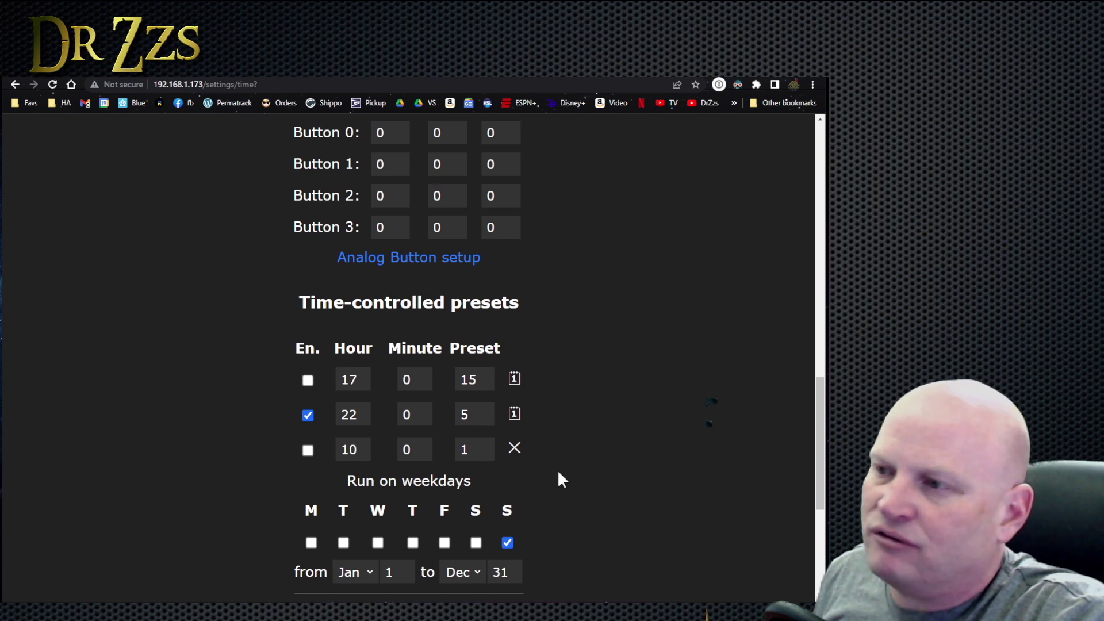
{"action": "scroll", "coordinate": [568, 464], "scroll_direction": "down", "scroll_amount": 1}
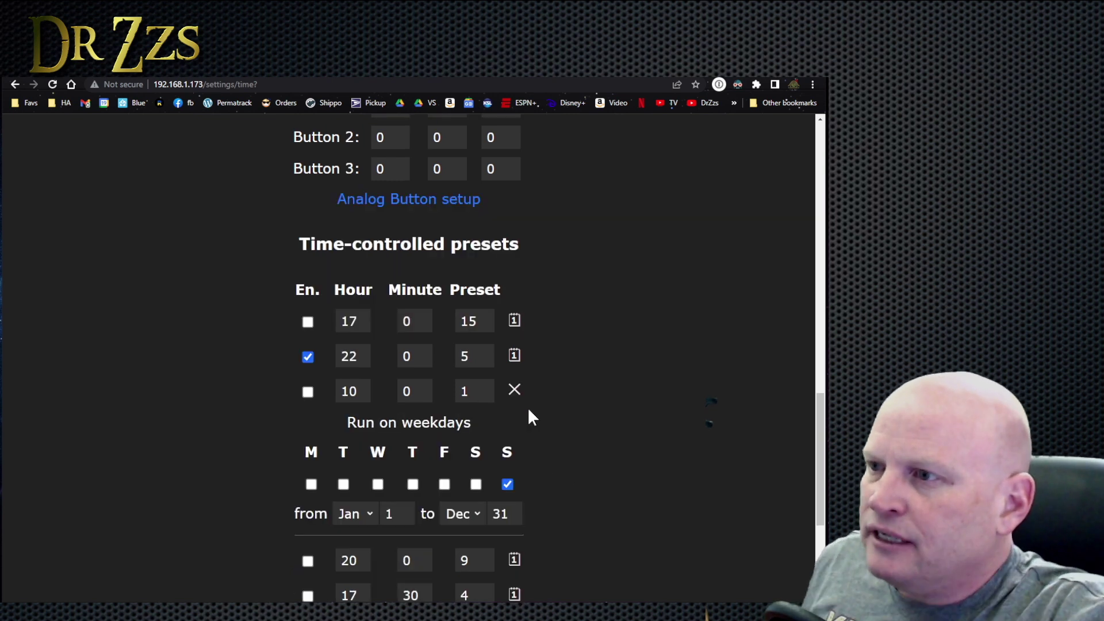
{"action": "left_click", "coordinate": [514, 391]}
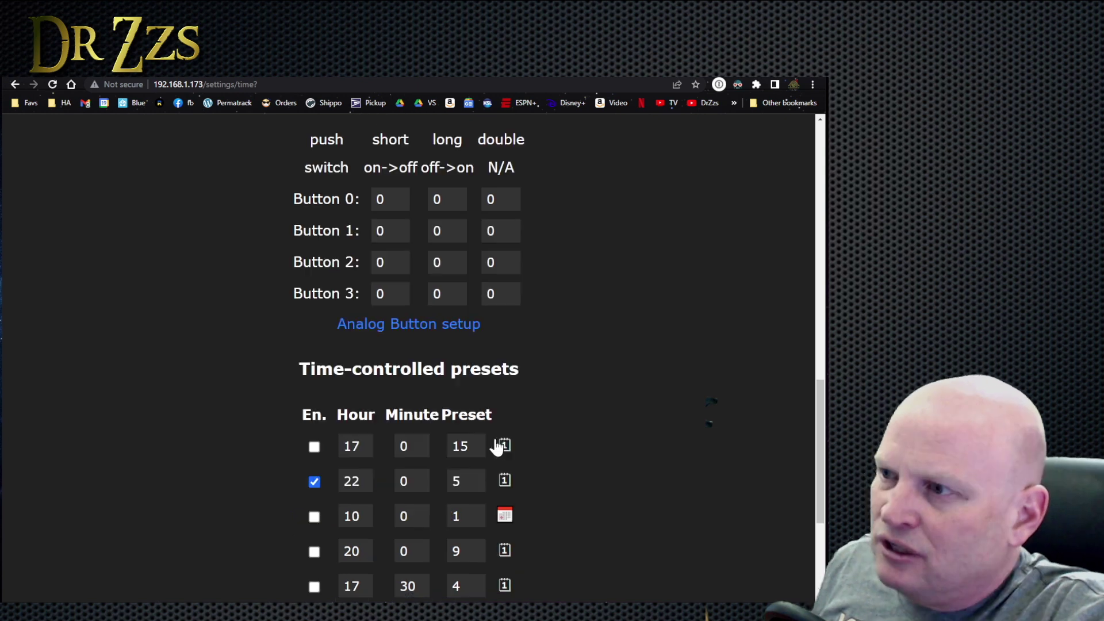
{"action": "left_click", "coordinate": [314, 447]}
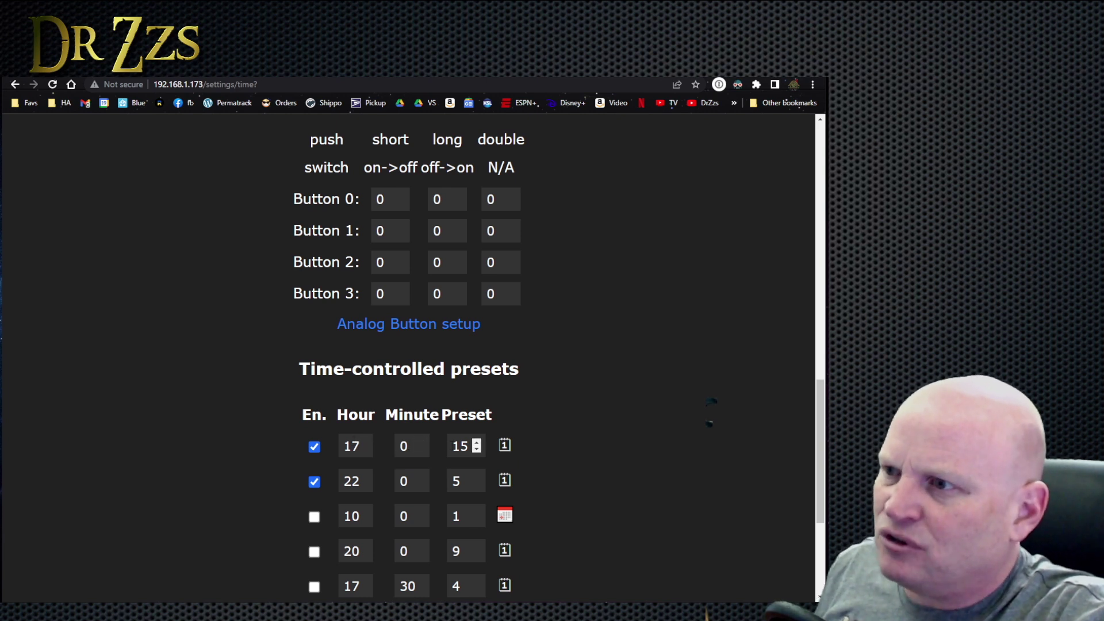
Change the first timer's preset from 15 to 2
{"action": "left_click", "coordinate": [477, 449]}
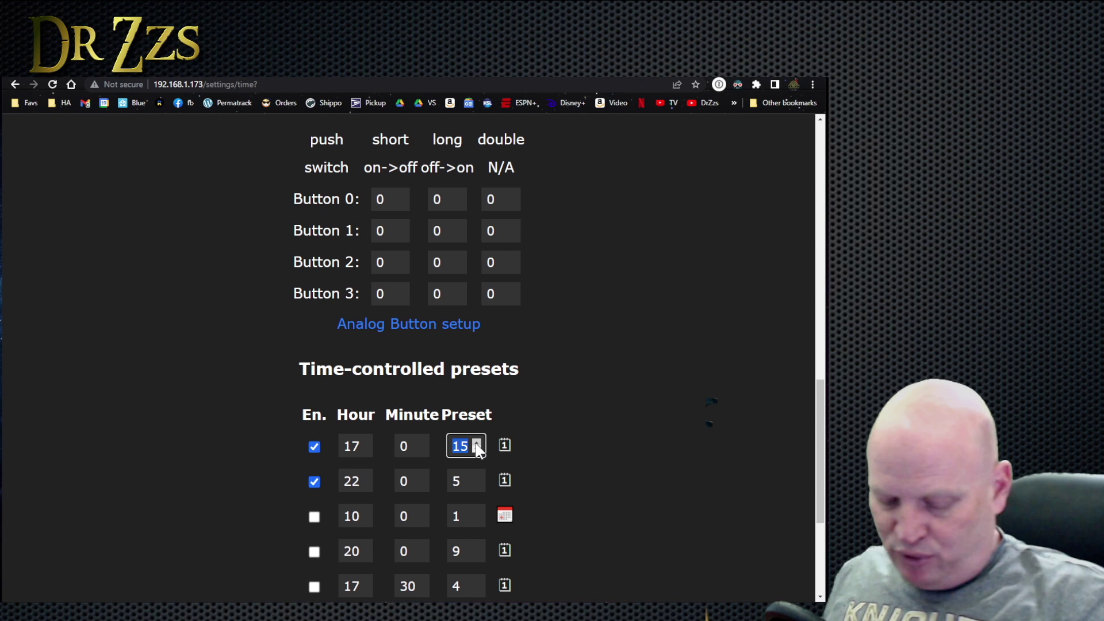
{"action": "type", "text": "2"}
{"action": "left_click", "coordinate": [555, 425]}
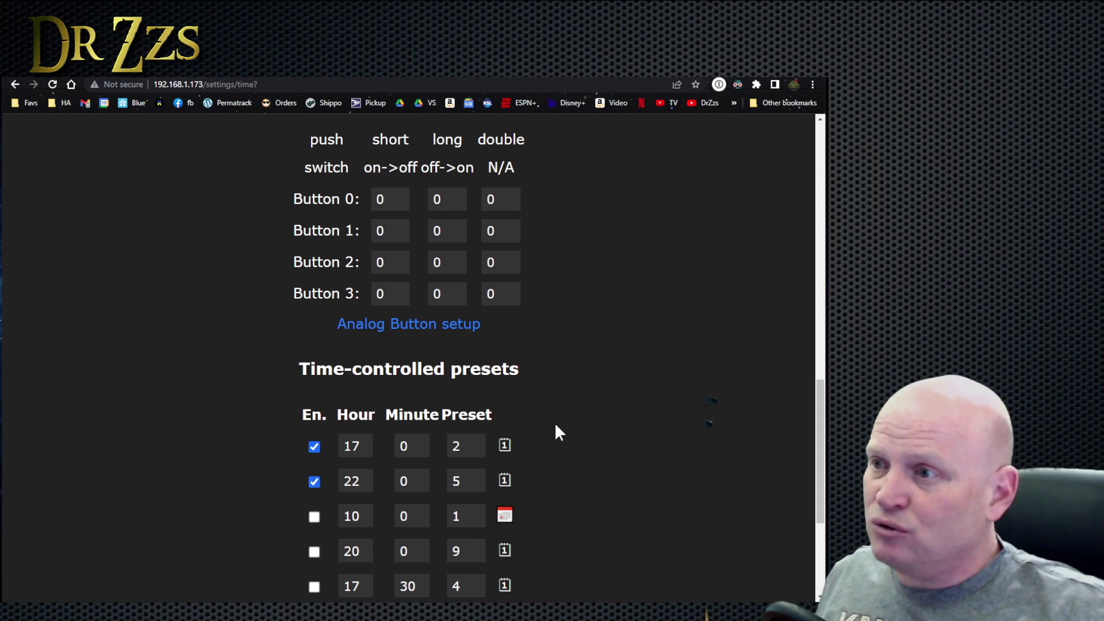
Limit the first timer to every day from Dec 1 to Dec 28
{"action": "left_click", "coordinate": [504, 447]}
{"action": "scroll", "coordinate": [594, 448], "scroll_direction": "down", "scroll_amount": 2}
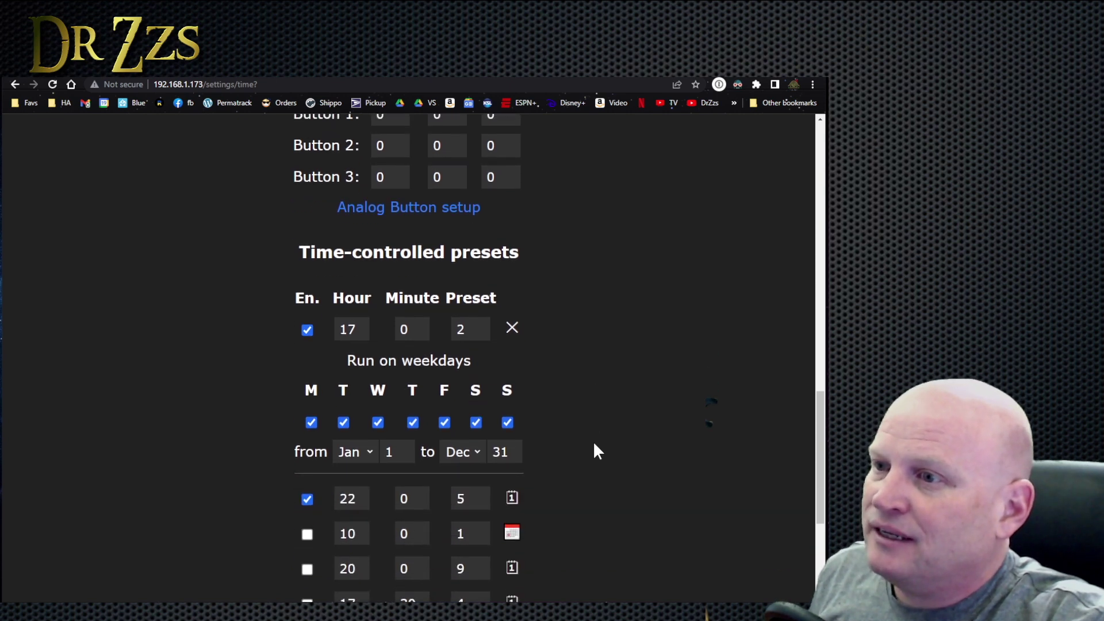
{"action": "scroll", "coordinate": [596, 451], "scroll_direction": "down", "scroll_amount": 1}
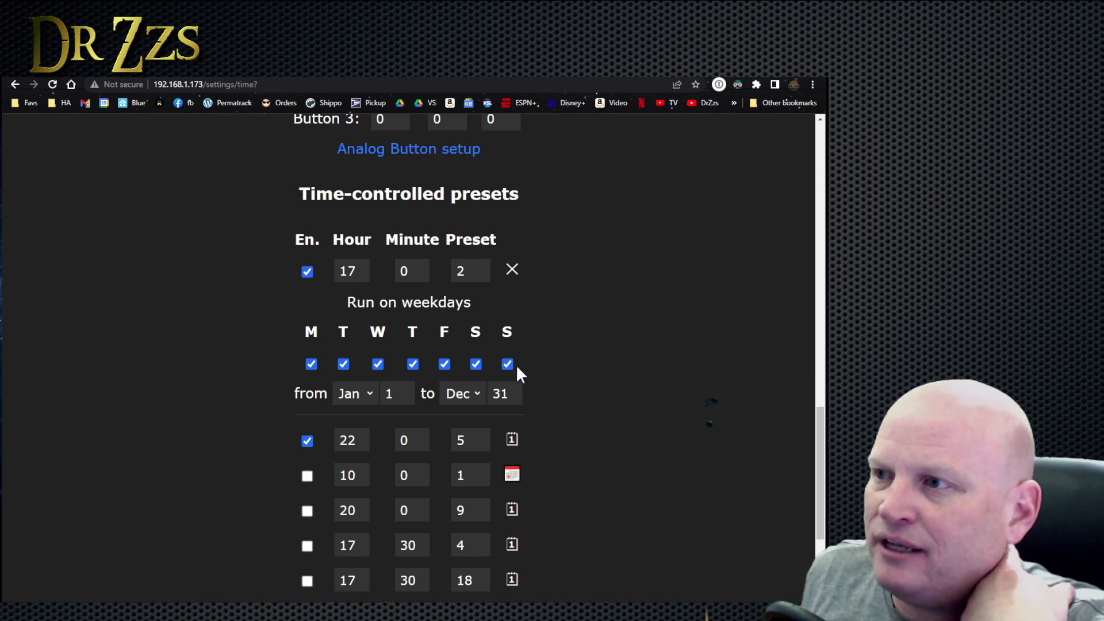
{"action": "left_click", "coordinate": [370, 390]}
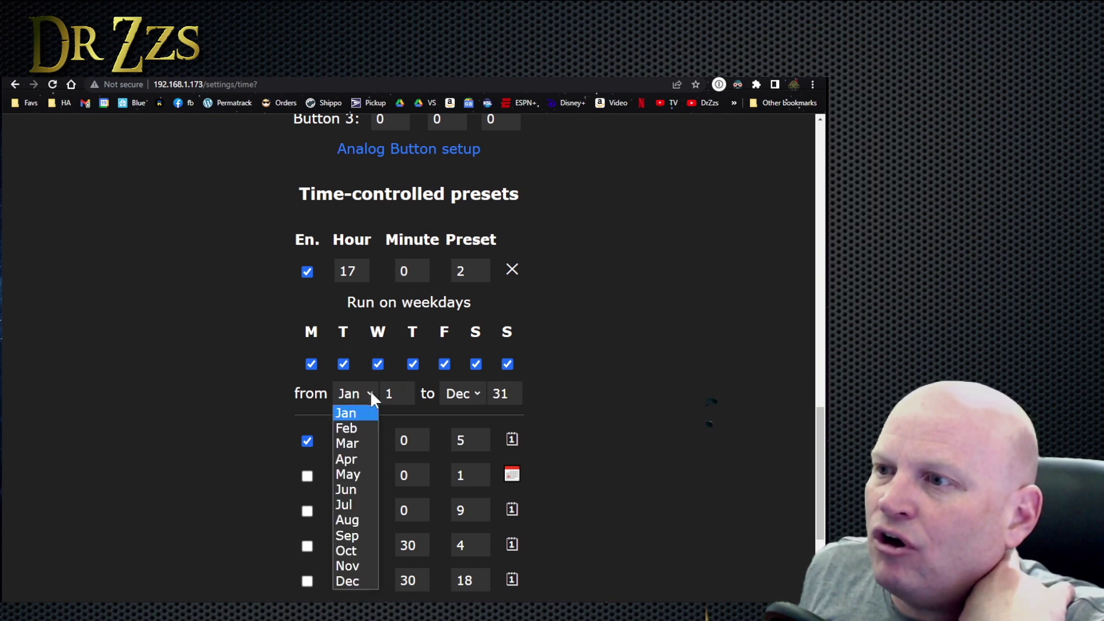
{"action": "left_click", "coordinate": [360, 580]}
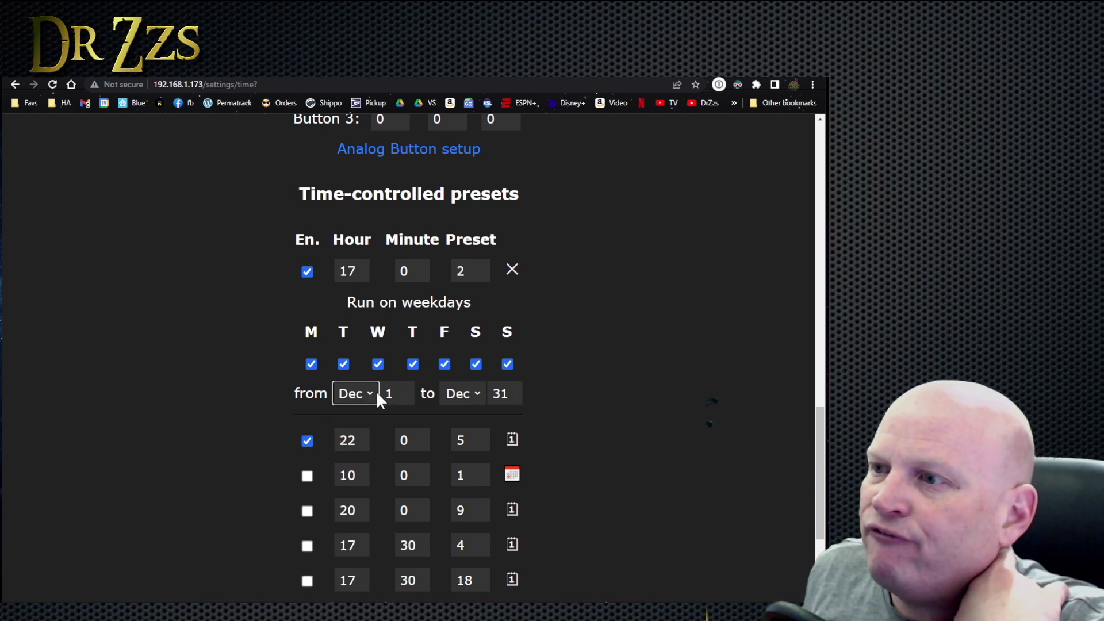
{"action": "left_click", "coordinate": [478, 392]}
{"action": "left_click", "coordinate": [566, 390]}
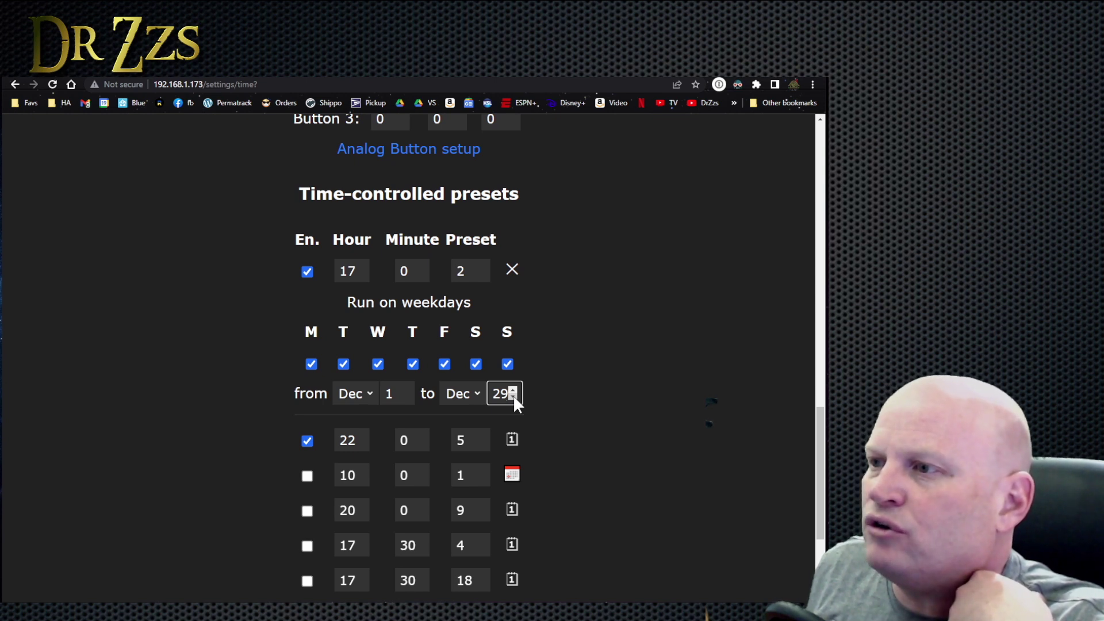
{"action": "left_click", "coordinate": [512, 396]}
{"action": "left_click", "coordinate": [598, 395]}
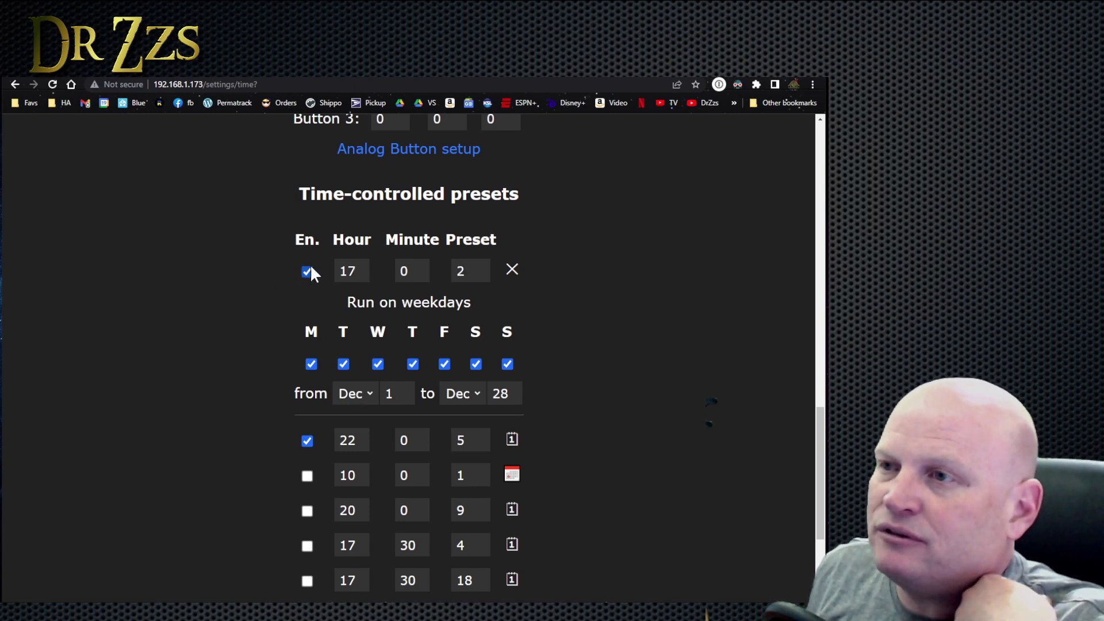
Save the Time & Macros settings
{"action": "scroll", "coordinate": [591, 334], "scroll_direction": "down", "scroll_amount": 3}
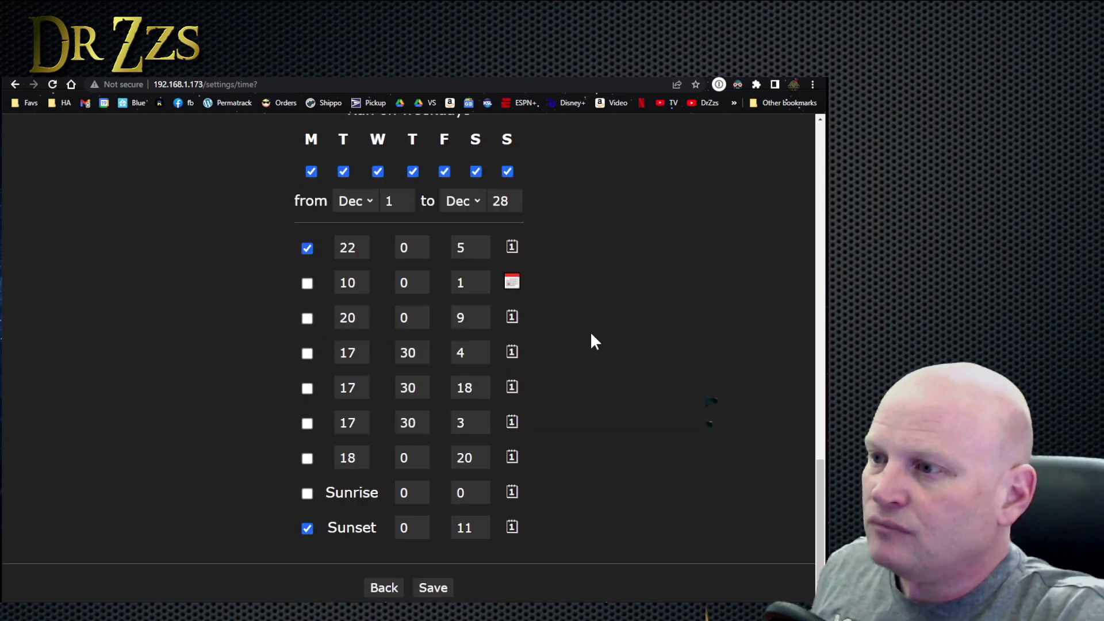
{"action": "left_click", "coordinate": [436, 589]}
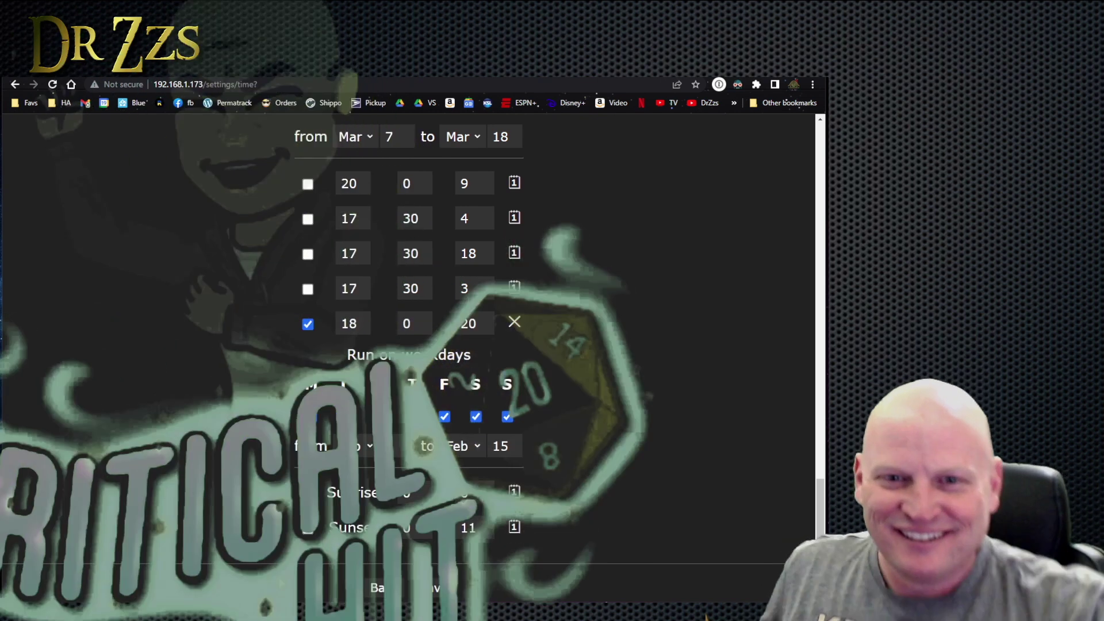
{"action": "scroll", "coordinate": [564, 312], "scroll_direction": "up", "scroll_amount": 5}
{"action": "left_click", "coordinate": [512, 297]}
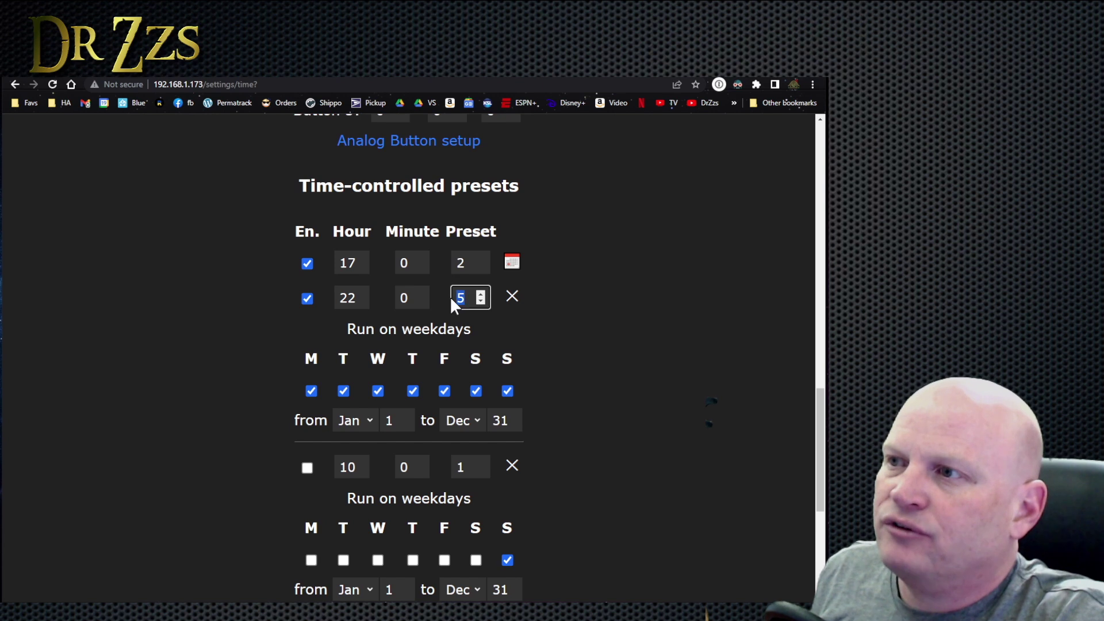
{"action": "left_click", "coordinate": [517, 305]}
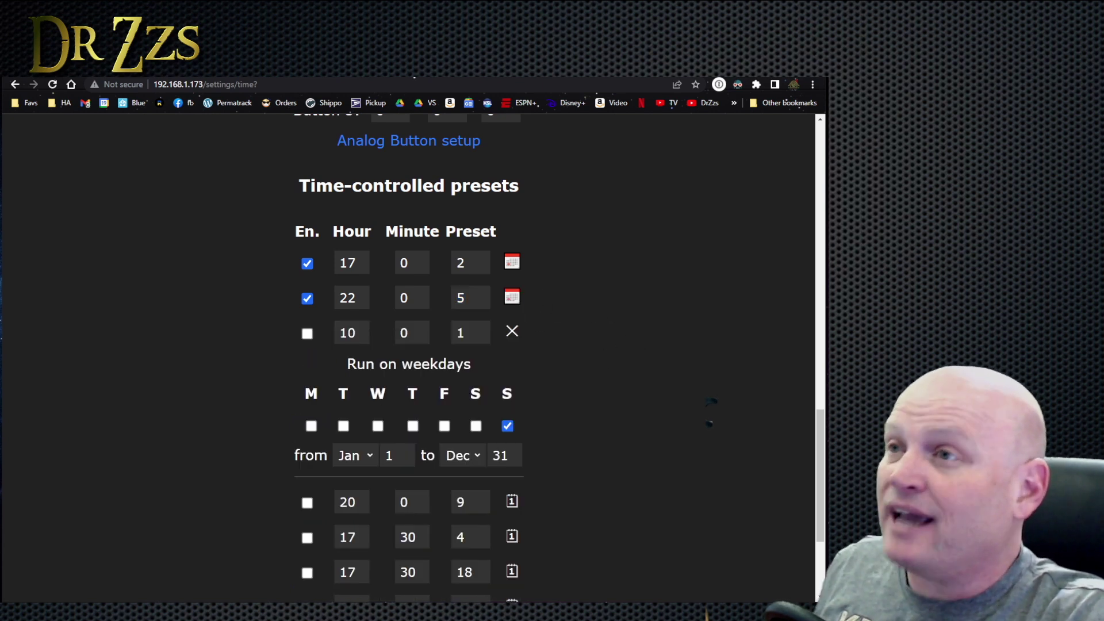
{"action": "scroll", "coordinate": [586, 477], "scroll_direction": "down", "scroll_amount": 3}
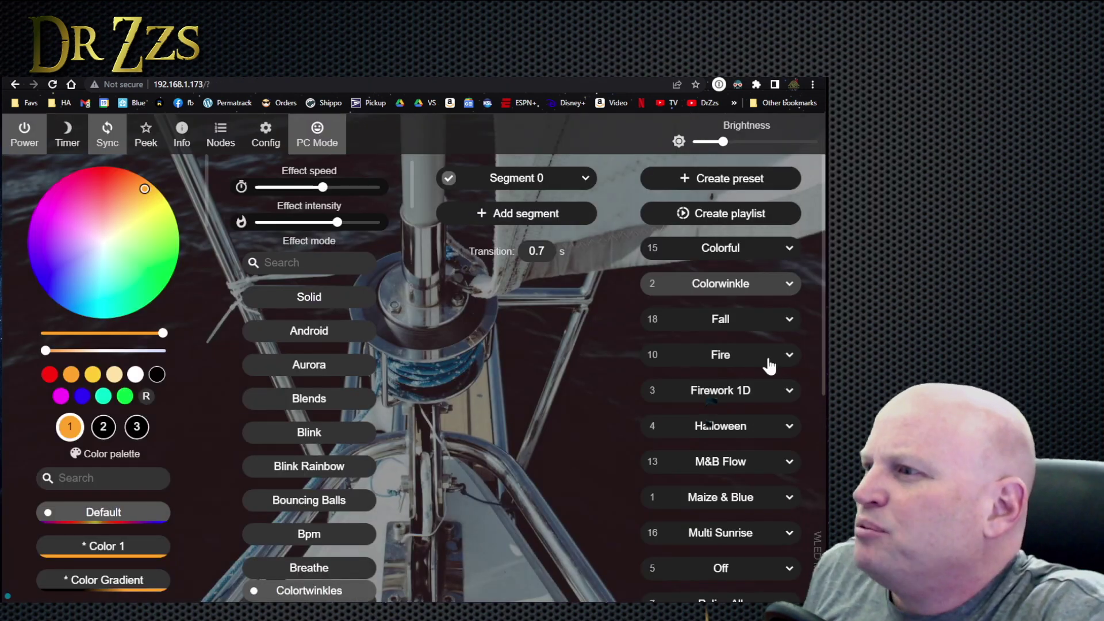
Apply the St Patrick's Day preset, then bring up the settings menu
{"action": "scroll", "coordinate": [789, 359], "scroll_direction": "down", "scroll_amount": 6}
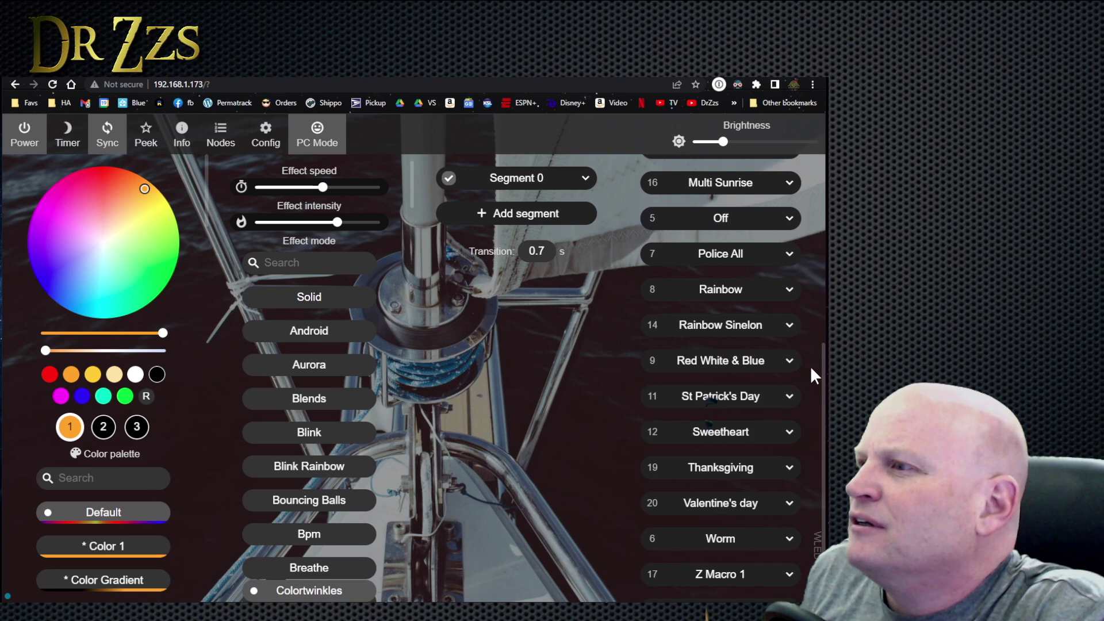
{"action": "left_click", "coordinate": [681, 396]}
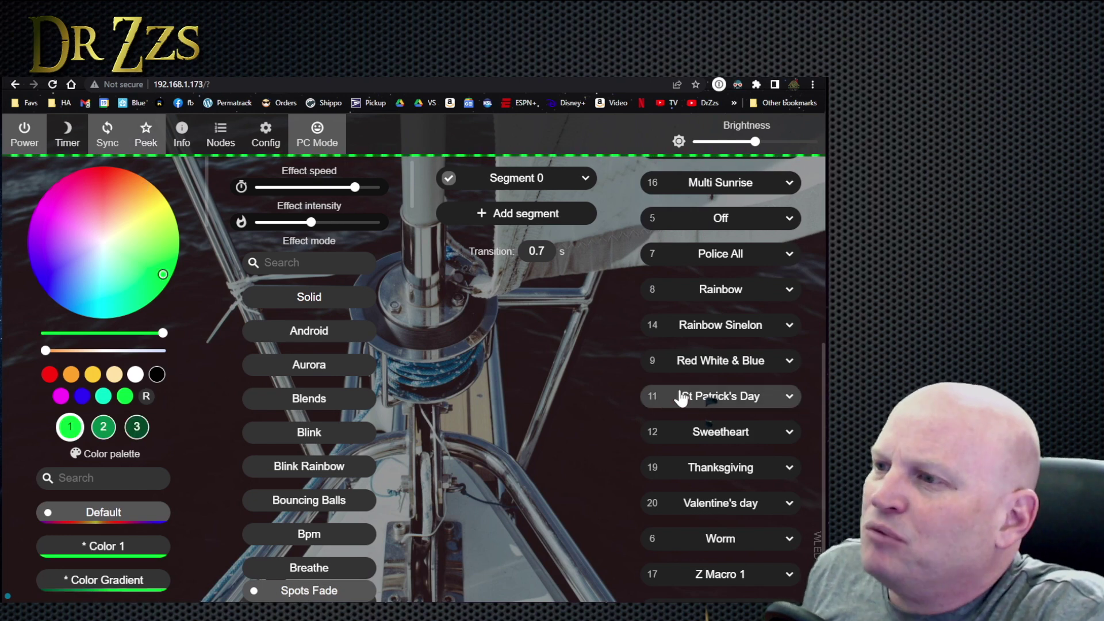
{"action": "left_click", "coordinate": [266, 135]}
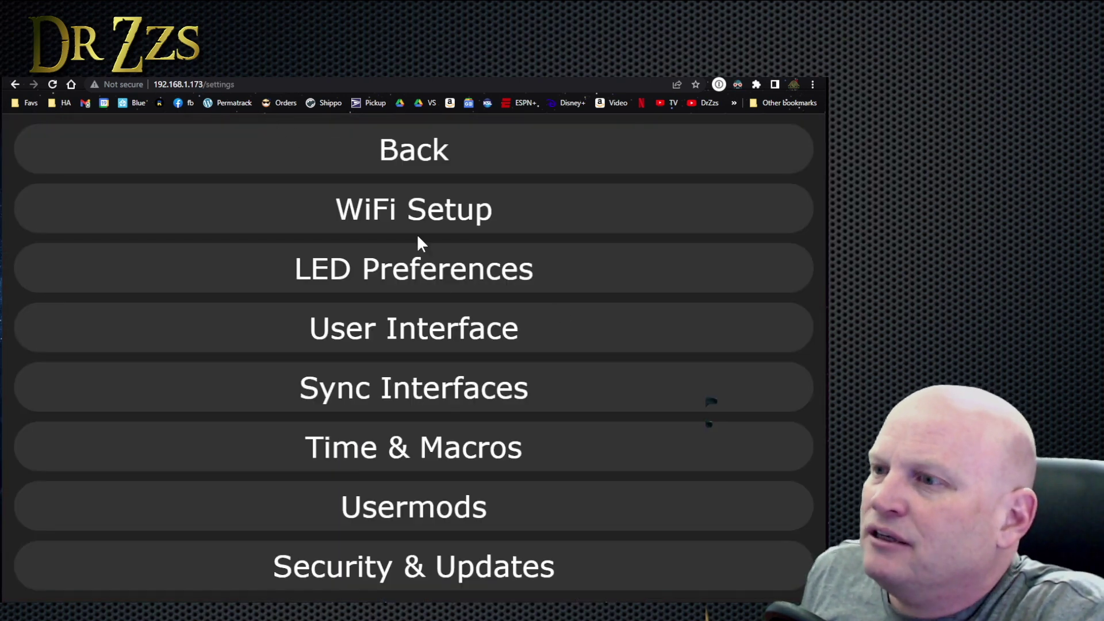
In Time & Macros, change the 10:00 schedule's time to 18:30
{"action": "left_click", "coordinate": [428, 449]}
{"action": "scroll", "coordinate": [575, 444], "scroll_direction": "down", "scroll_amount": 20}
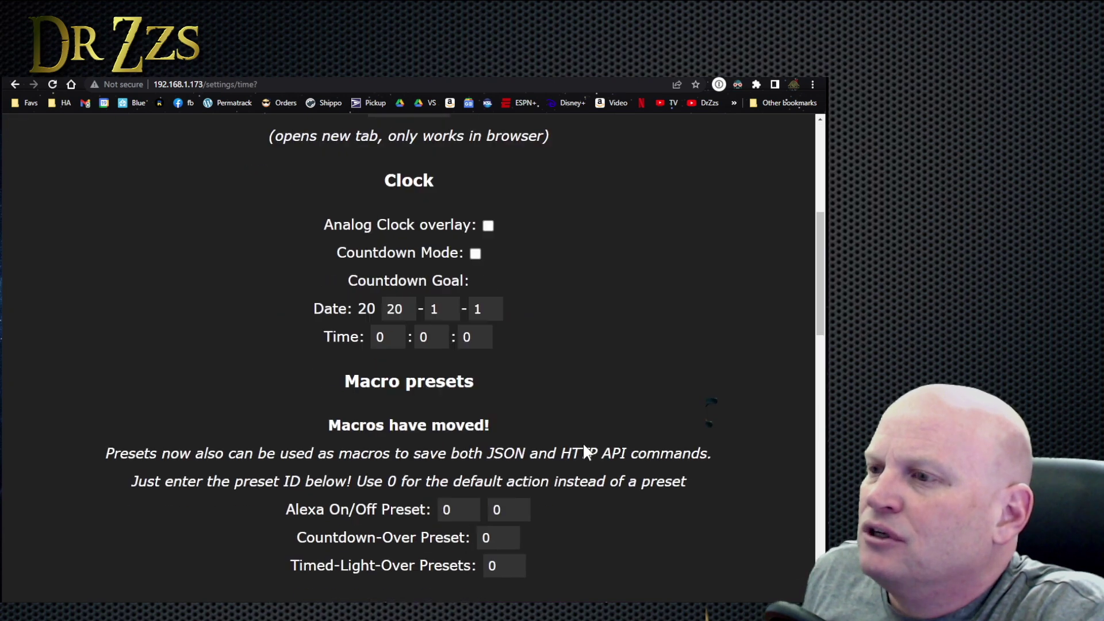
{"action": "scroll", "coordinate": [583, 449], "scroll_direction": "up", "scroll_amount": 2}
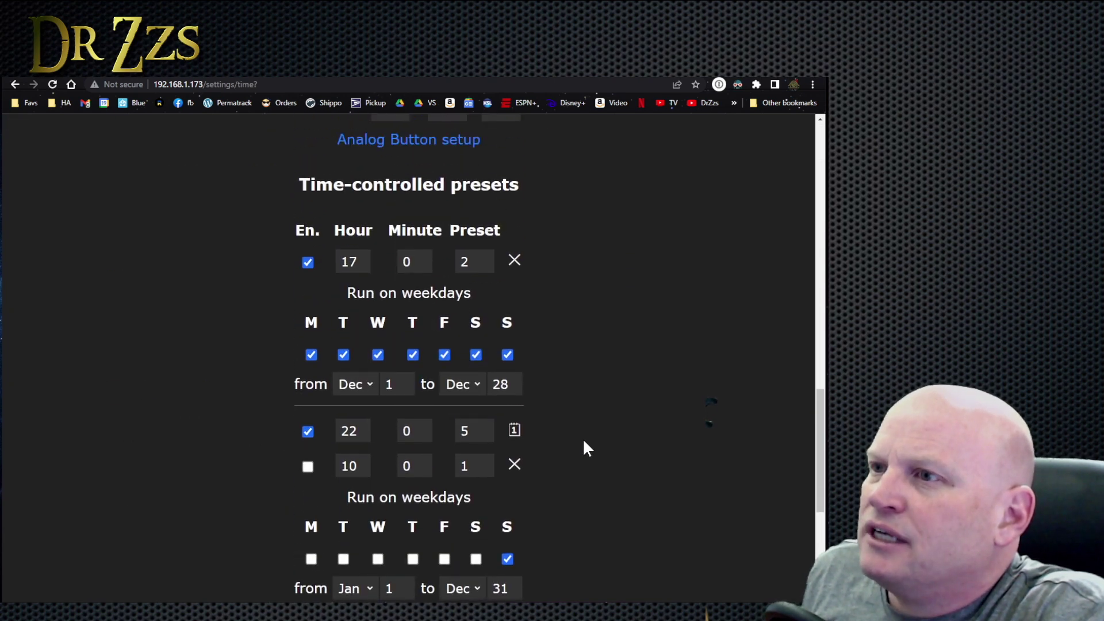
{"action": "scroll", "coordinate": [583, 448], "scroll_direction": "down", "scroll_amount": 1}
{"action": "left_click", "coordinate": [350, 409]}
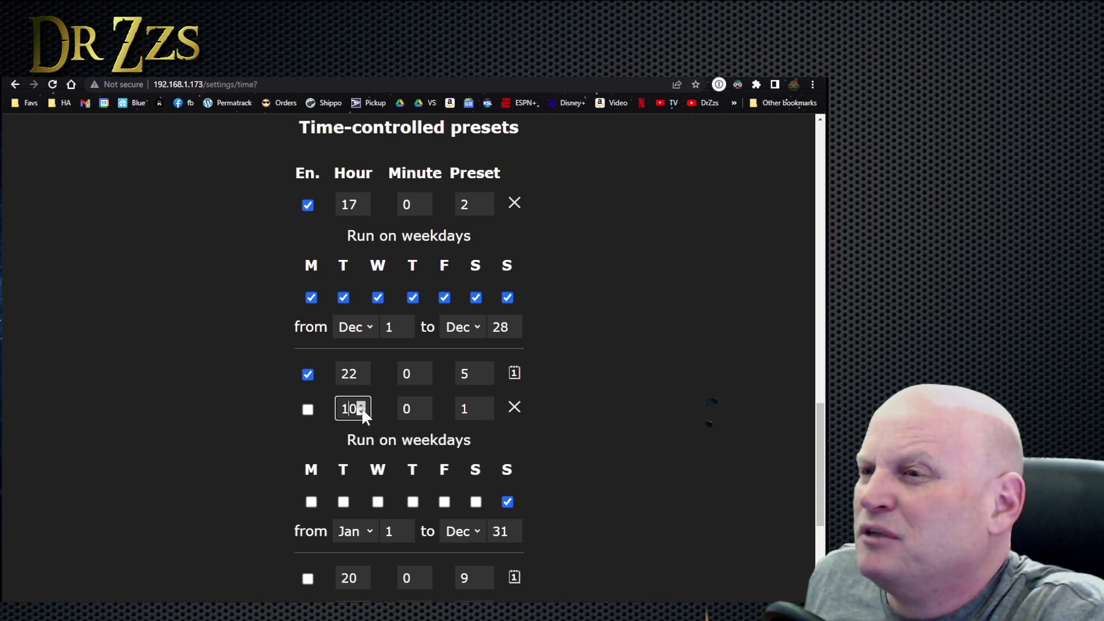
{"action": "key", "text": "ctrl+a"}
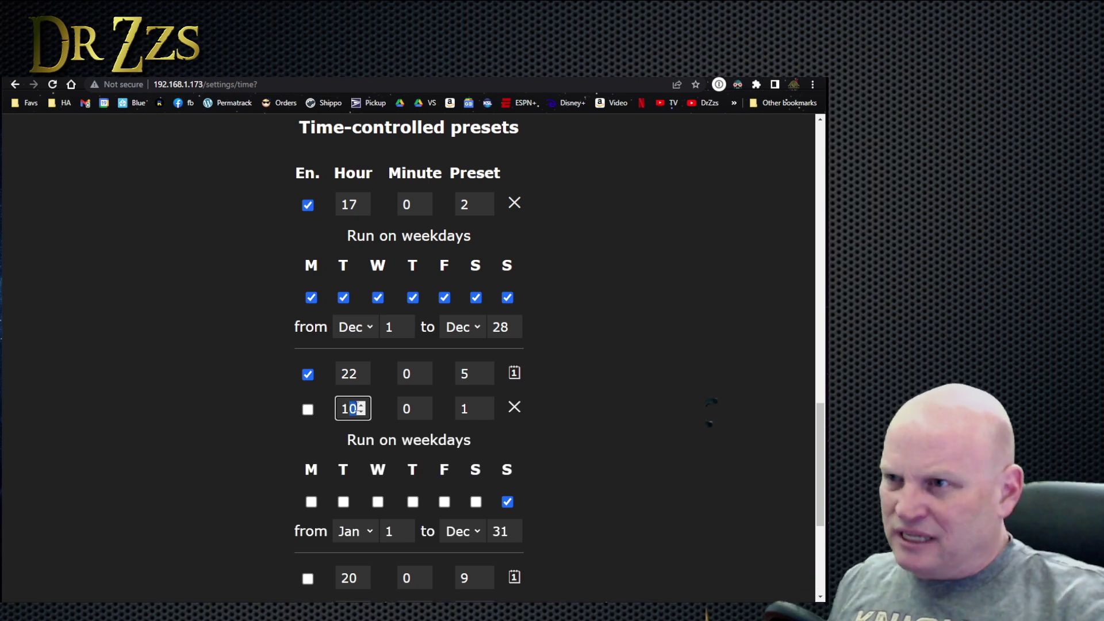
{"action": "type", "text": "18"}
{"action": "key", "text": "Tab"}
{"action": "type", "text": "30"}
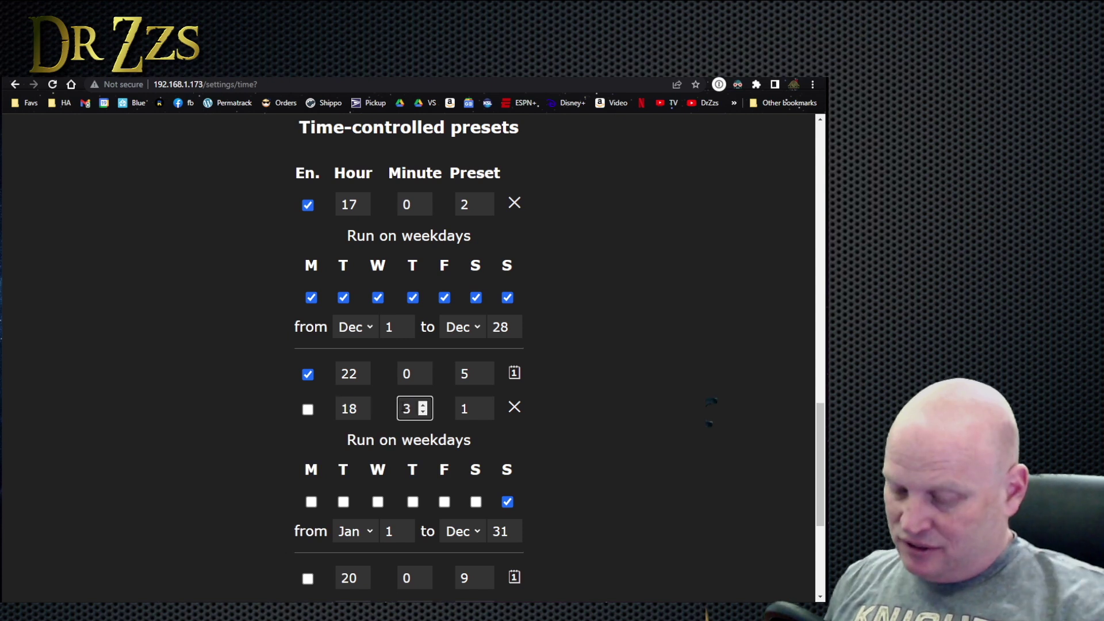
{"action": "left_click", "coordinate": [627, 406]}
Give that schedule preset 11, all weekdays, and a Mar 7 to Mar 18 range
{"action": "left_click", "coordinate": [468, 408]}
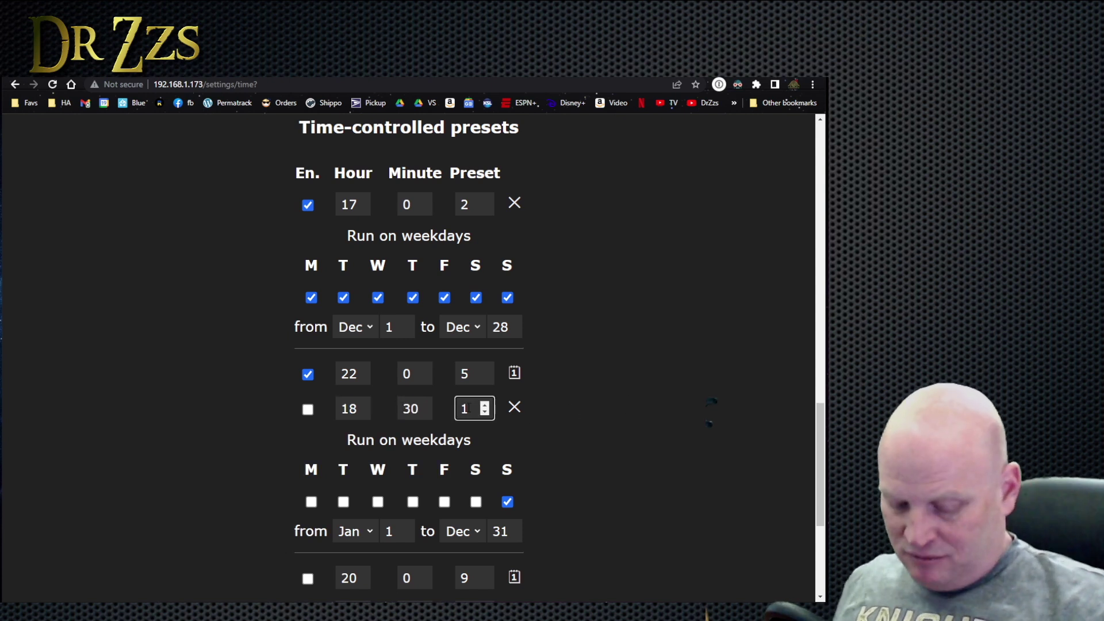
{"action": "type", "text": "1"}
{"action": "left_click", "coordinate": [599, 437]}
{"action": "scroll", "coordinate": [378, 407], "scroll_direction": "down", "scroll_amount": 2}
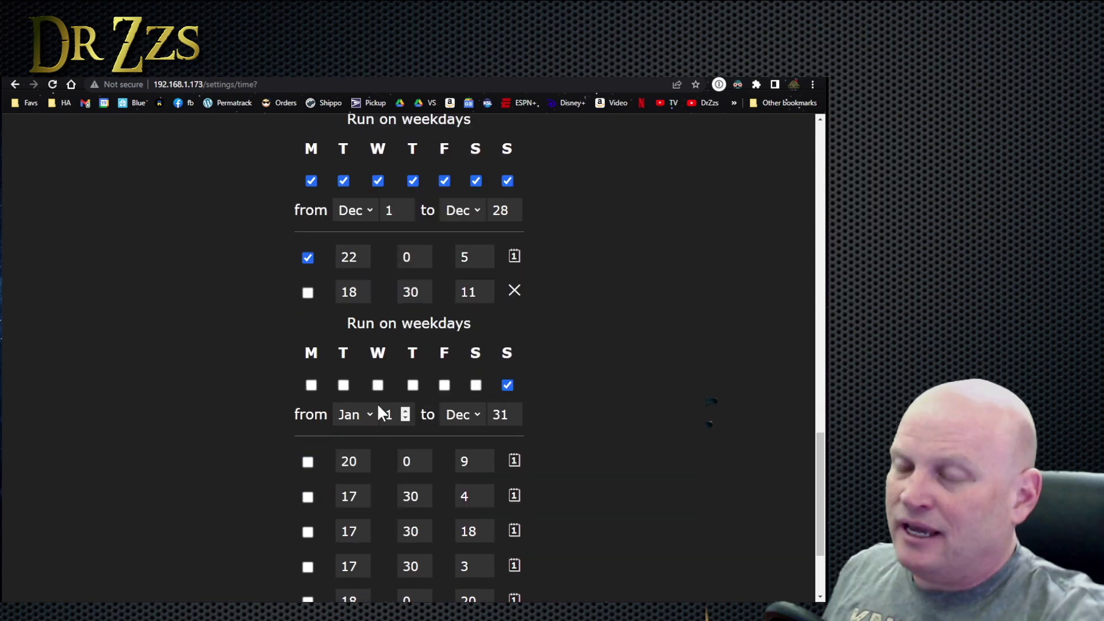
{"action": "left_click", "coordinate": [310, 385]}
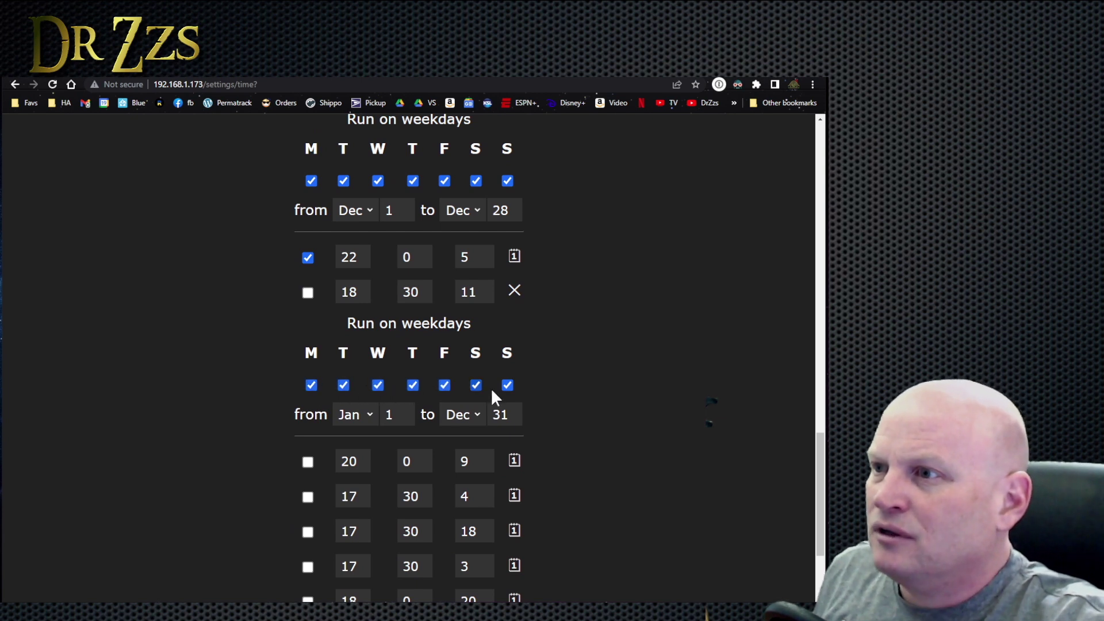
{"action": "left_click", "coordinate": [369, 419]}
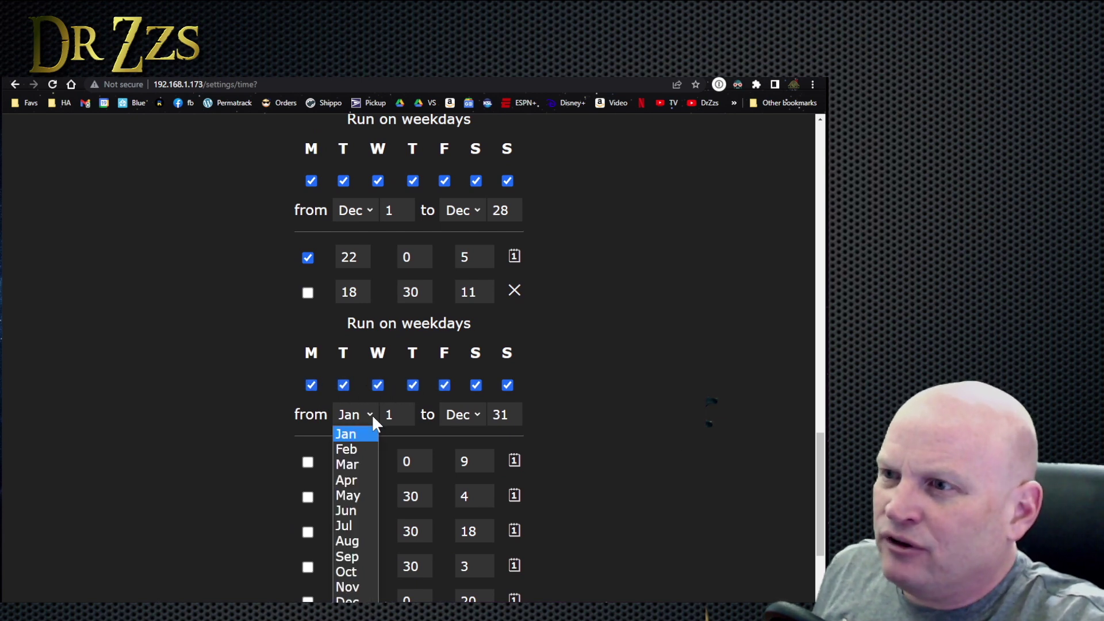
{"action": "left_click", "coordinate": [360, 465]}
{"action": "left_click", "coordinate": [406, 411]}
{"action": "left_click", "coordinate": [478, 414]}
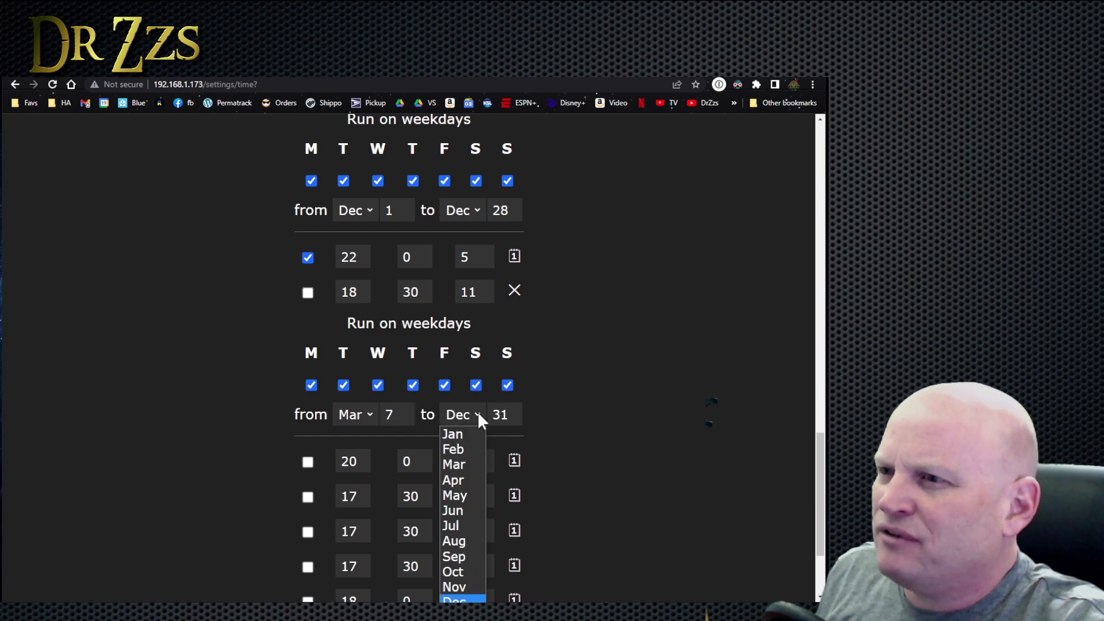
{"action": "left_click", "coordinate": [454, 464]}
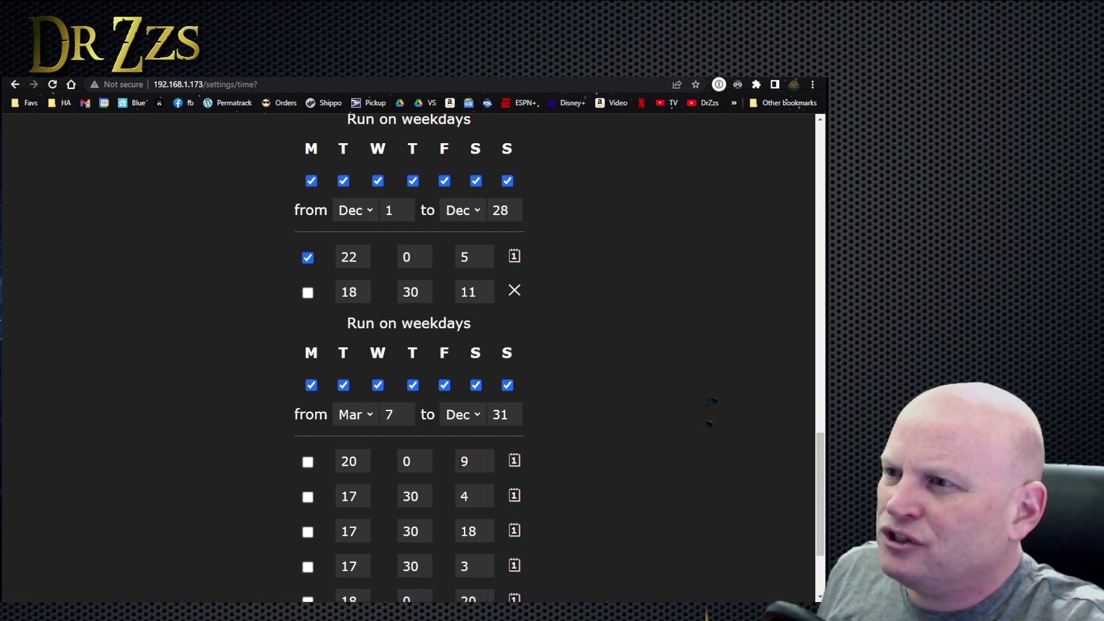
{"action": "left_click", "coordinate": [514, 419]}
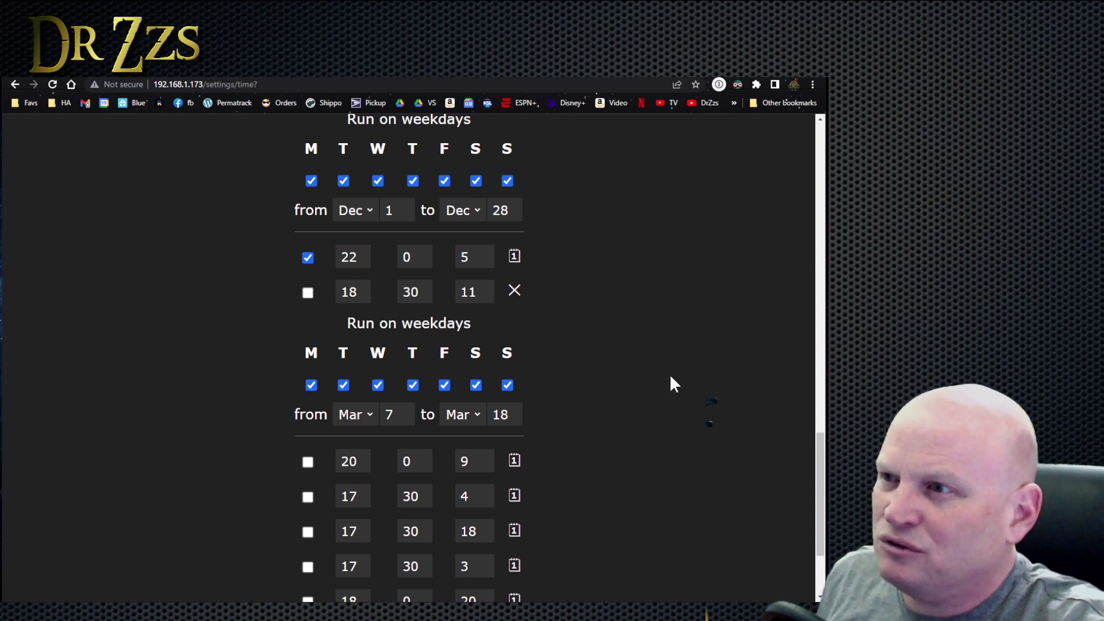
Enable the 18:30 schedule and save the time settings
{"action": "left_click", "coordinate": [308, 292]}
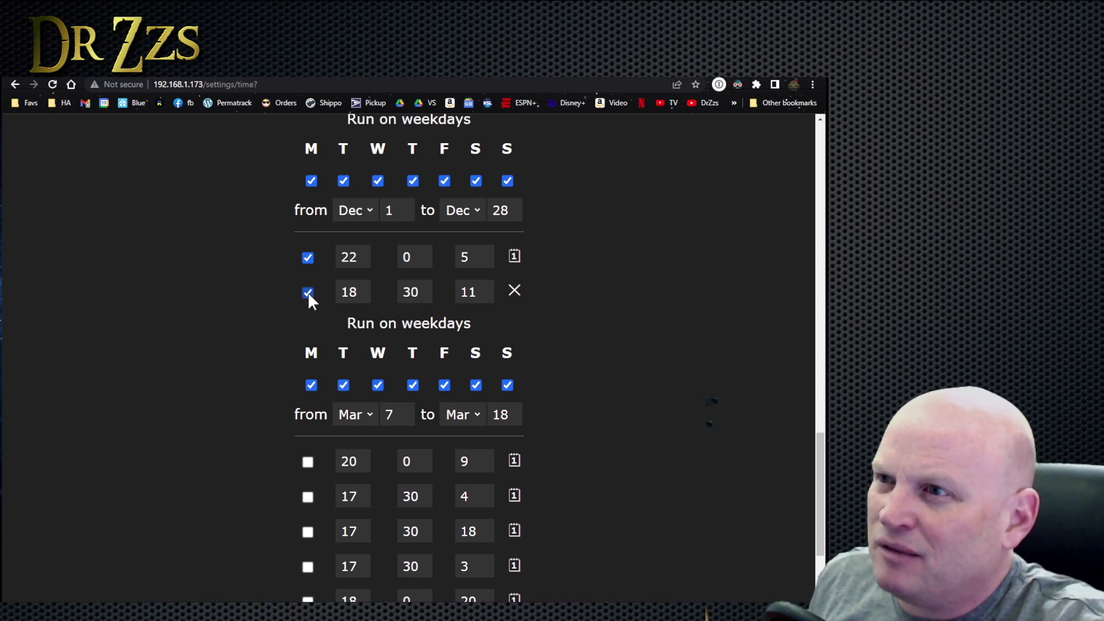
{"action": "scroll", "coordinate": [584, 378], "scroll_direction": "down", "scroll_amount": 2}
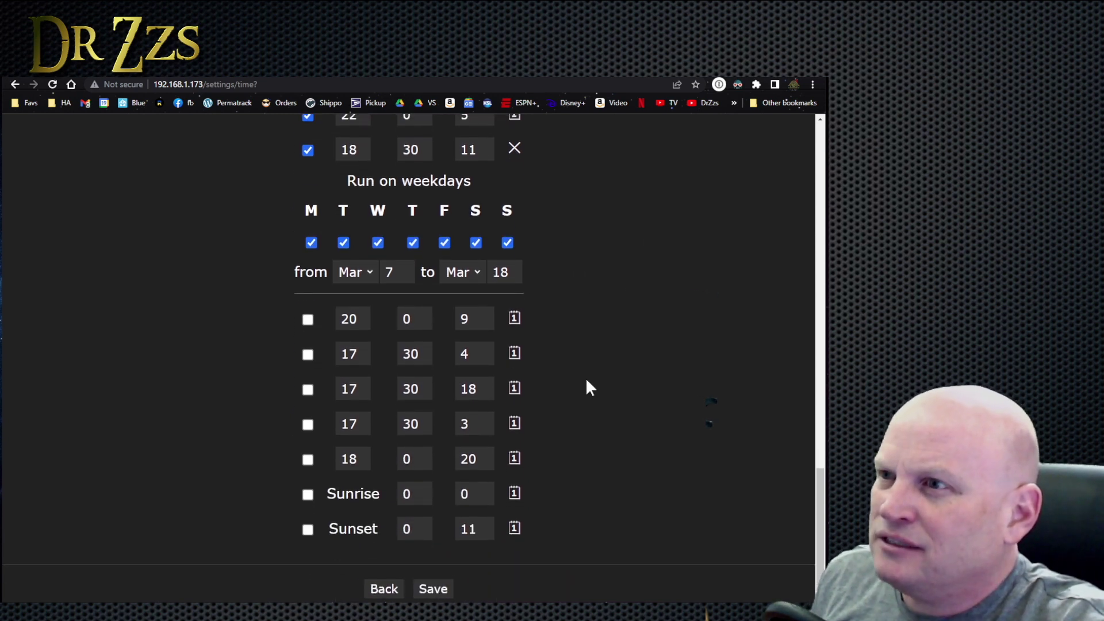
{"action": "left_click", "coordinate": [435, 587]}
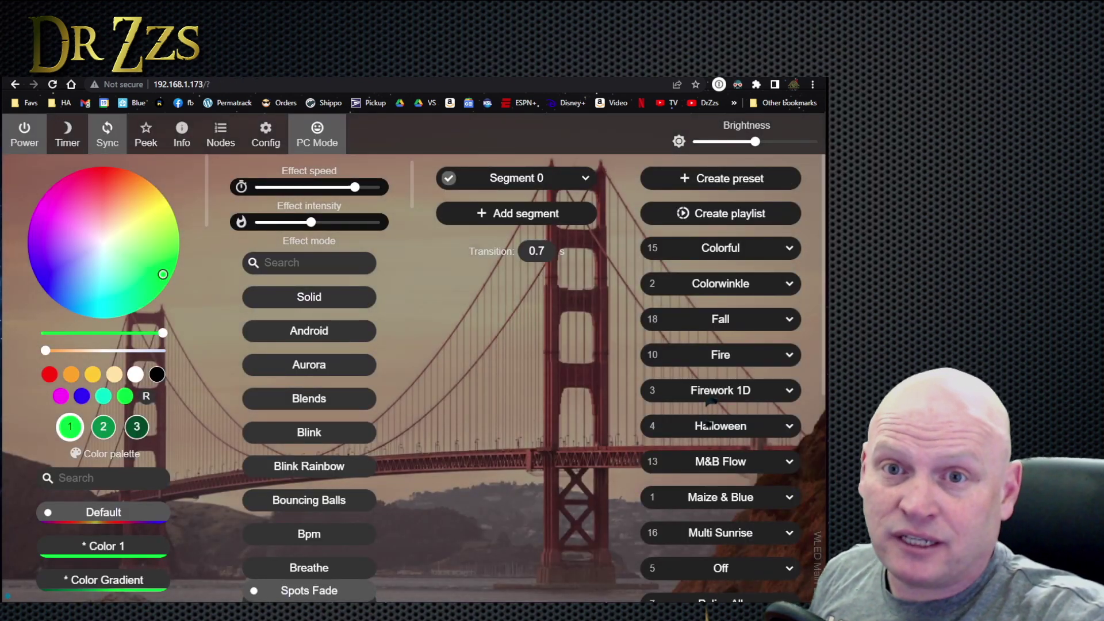
Return to the main control page and apply the Valentine's day preset
{"action": "left_click", "coordinate": [265, 135]}
{"action": "left_click", "coordinate": [416, 147]}
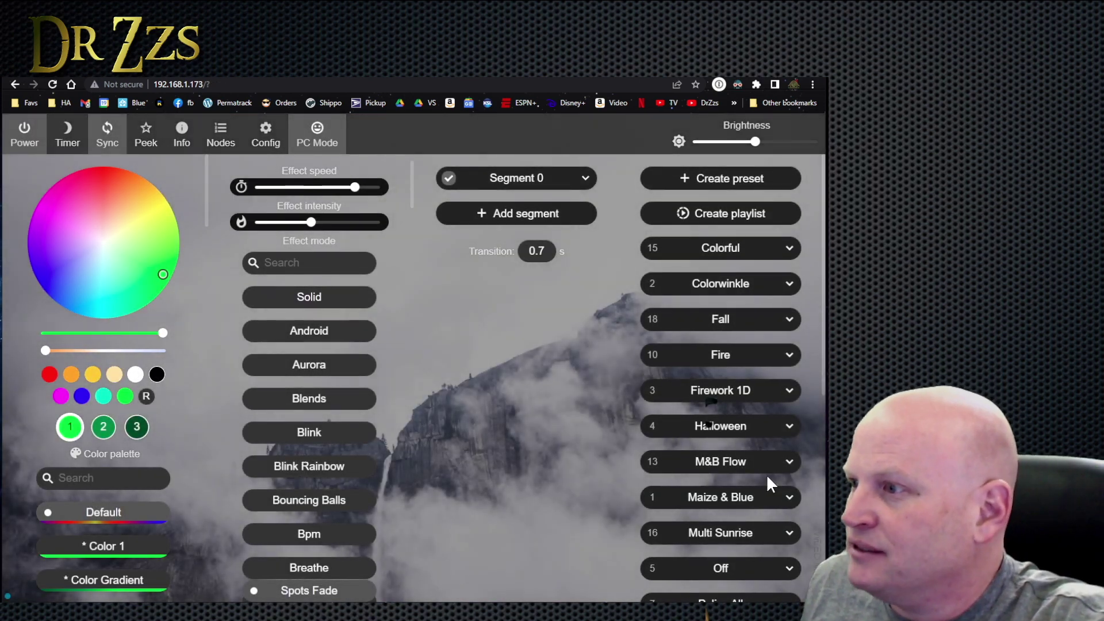
{"action": "scroll", "coordinate": [804, 517], "scroll_direction": "down", "scroll_amount": 3}
{"action": "scroll", "coordinate": [810, 523], "scroll_direction": "down", "scroll_amount": 1}
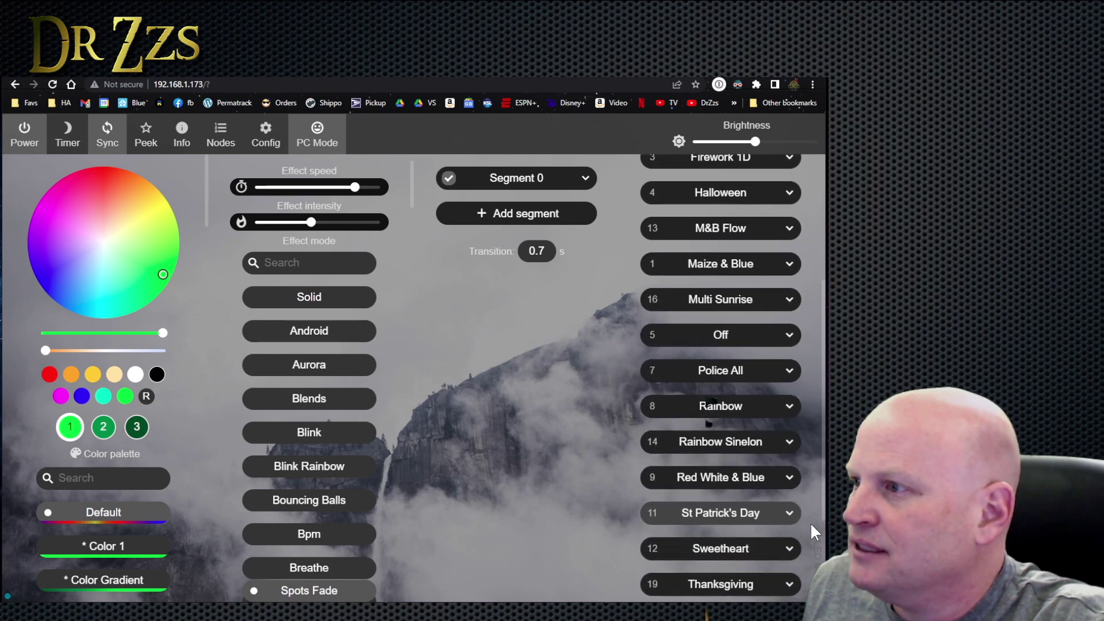
{"action": "scroll", "coordinate": [811, 524], "scroll_direction": "down", "scroll_amount": 2}
{"action": "left_click", "coordinate": [721, 500]}
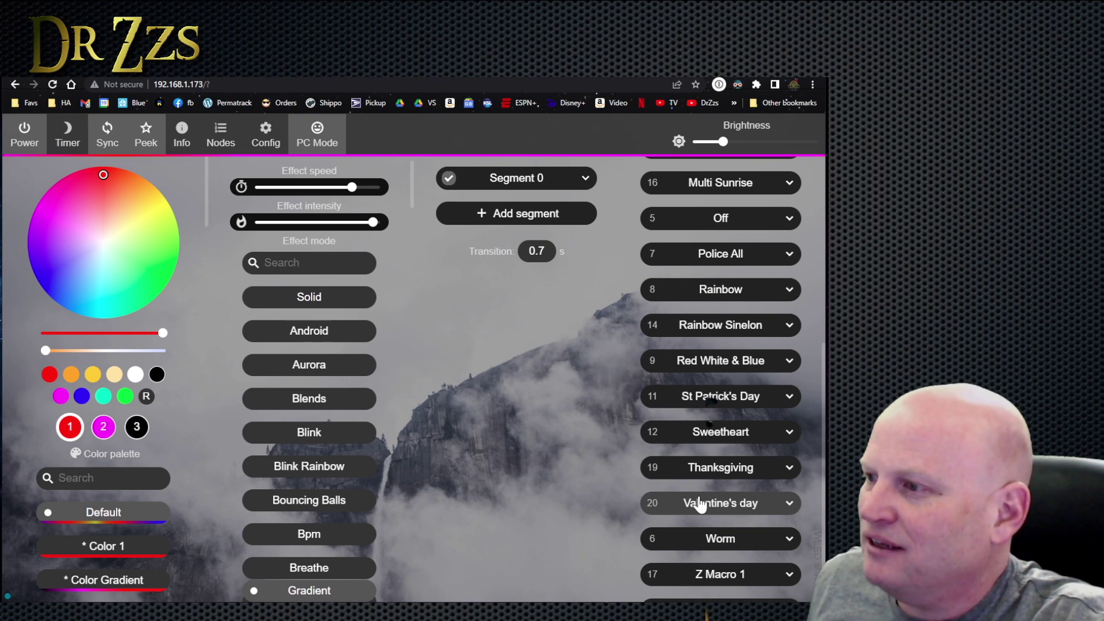
In Time & Macros, enable the 18:00 preset 20 schedule entry
{"action": "left_click", "coordinate": [266, 131]}
{"action": "left_click", "coordinate": [419, 451]}
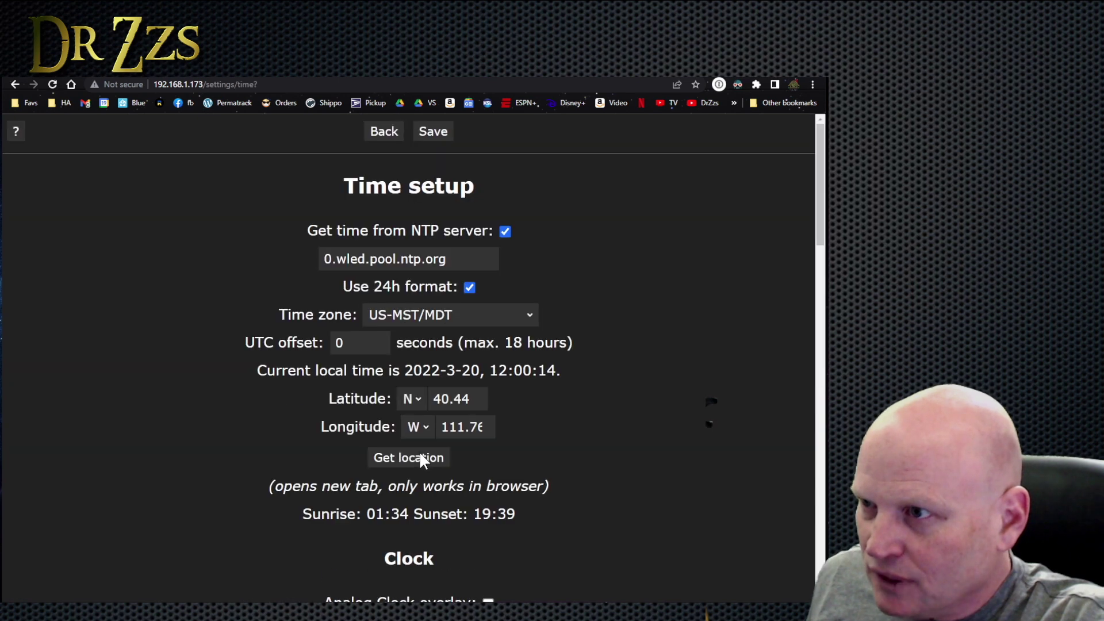
{"action": "scroll", "coordinate": [420, 451], "scroll_direction": "down", "scroll_amount": 15}
{"action": "scroll", "coordinate": [525, 478], "scroll_direction": "down", "scroll_amount": 5}
{"action": "left_click", "coordinate": [471, 458]}
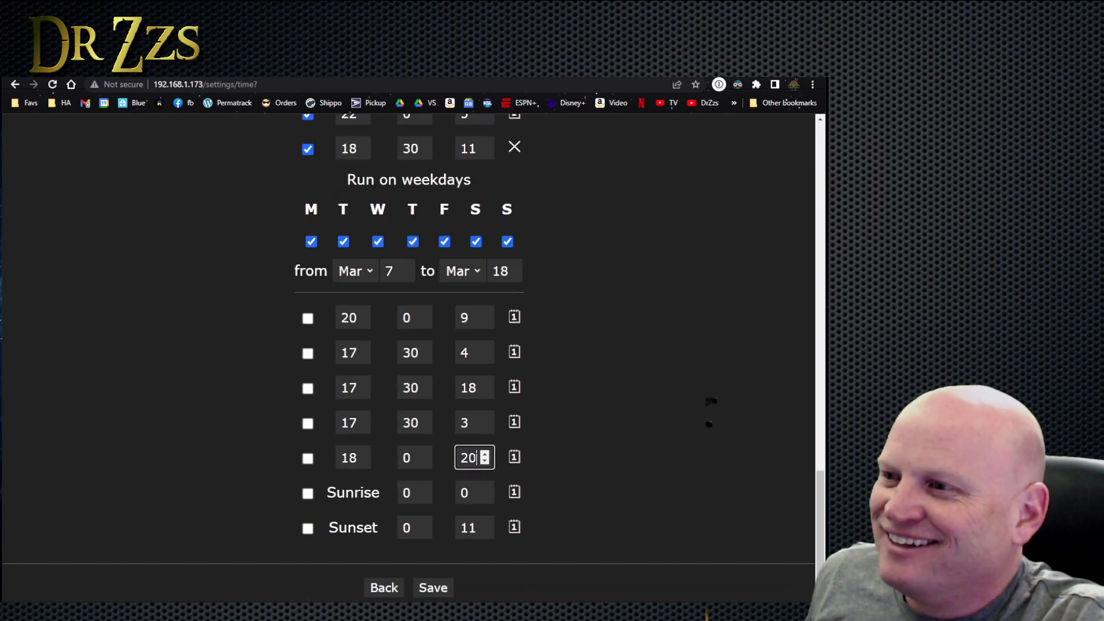
{"action": "double_click", "coordinate": [469, 457]}
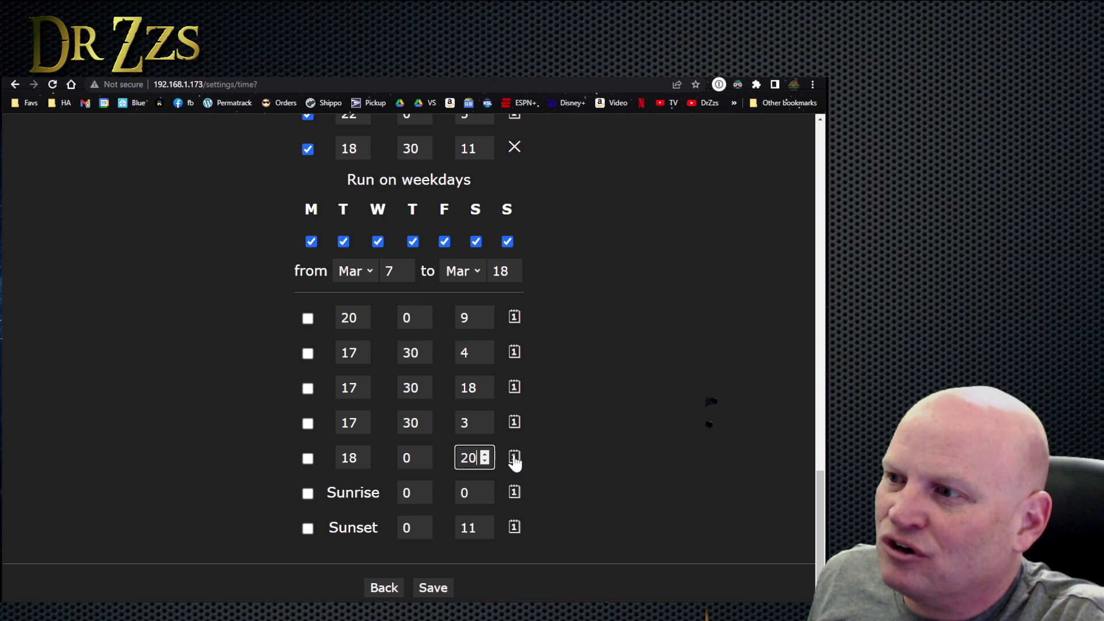
{"action": "left_click", "coordinate": [306, 459]}
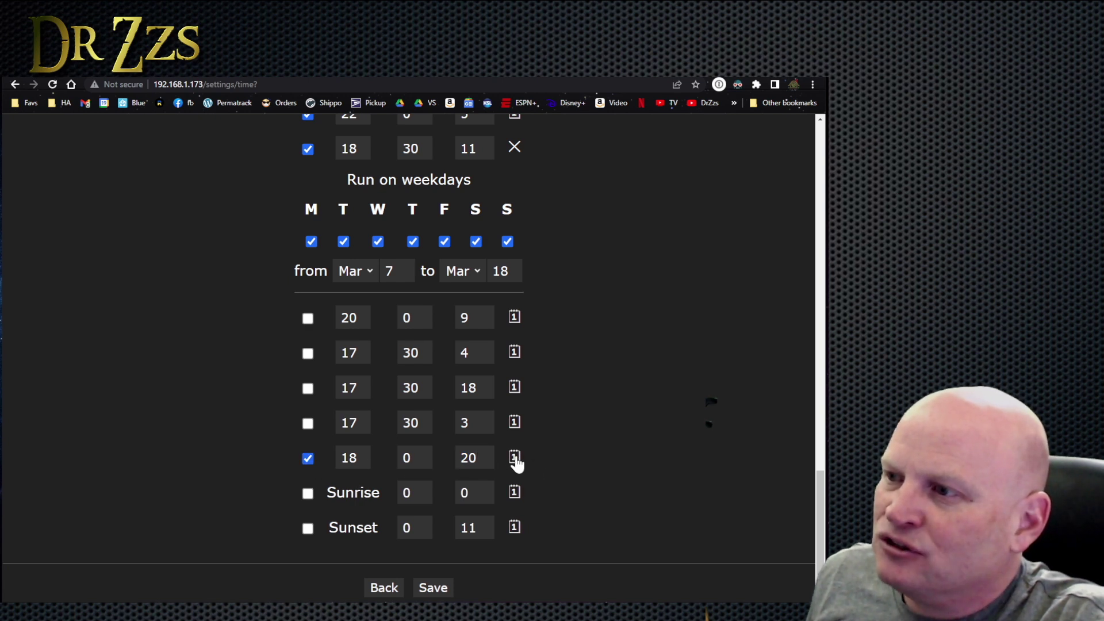
Restrict that entry to every day from Feb 1 to Feb 15 and save
{"action": "left_click", "coordinate": [514, 457]}
{"action": "scroll", "coordinate": [581, 466], "scroll_direction": "down", "scroll_amount": 3}
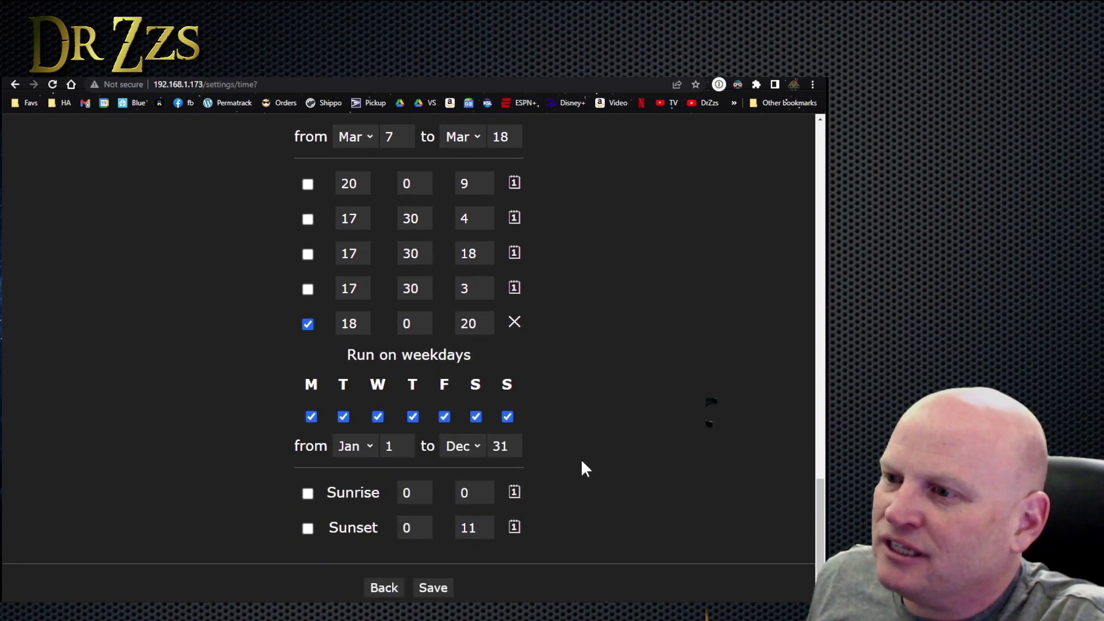
{"action": "left_click", "coordinate": [368, 449]}
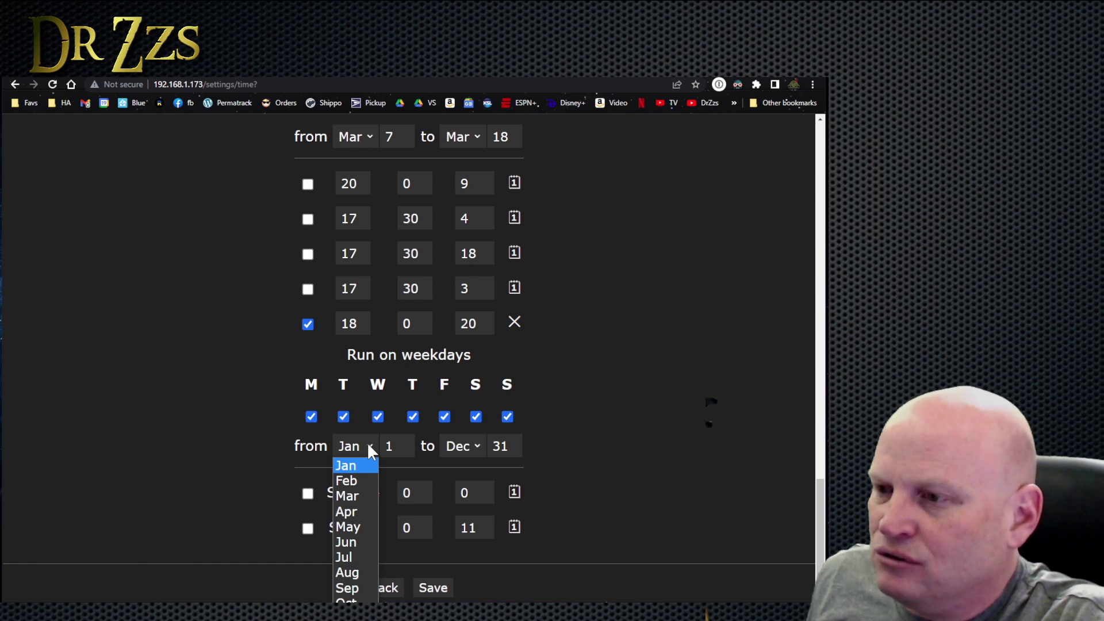
{"action": "left_click", "coordinate": [357, 480]}
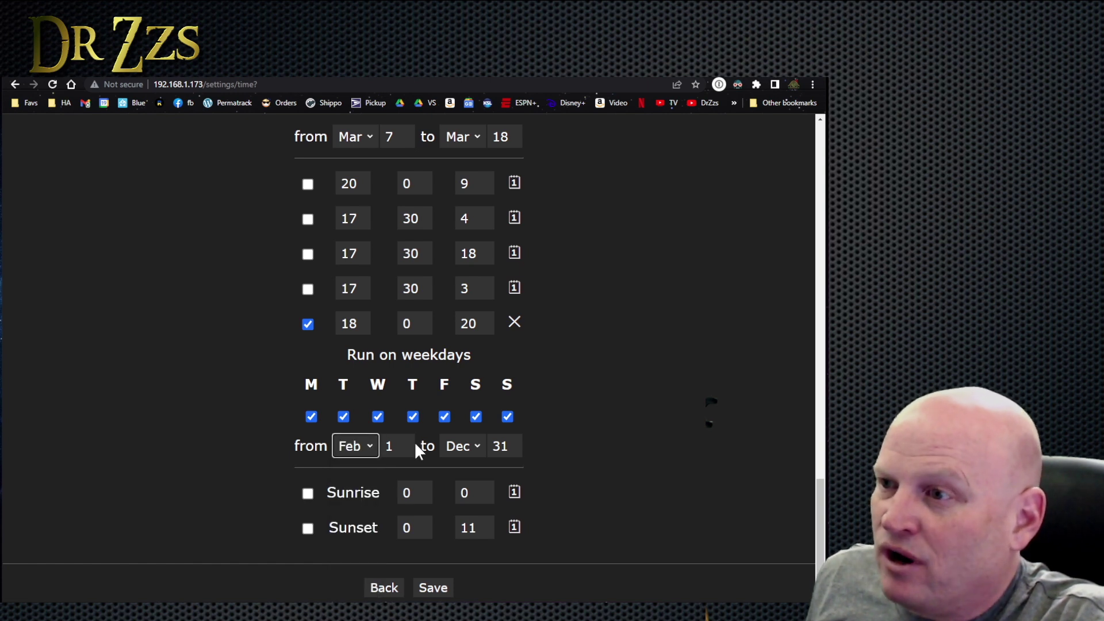
{"action": "double_click", "coordinate": [509, 445]}
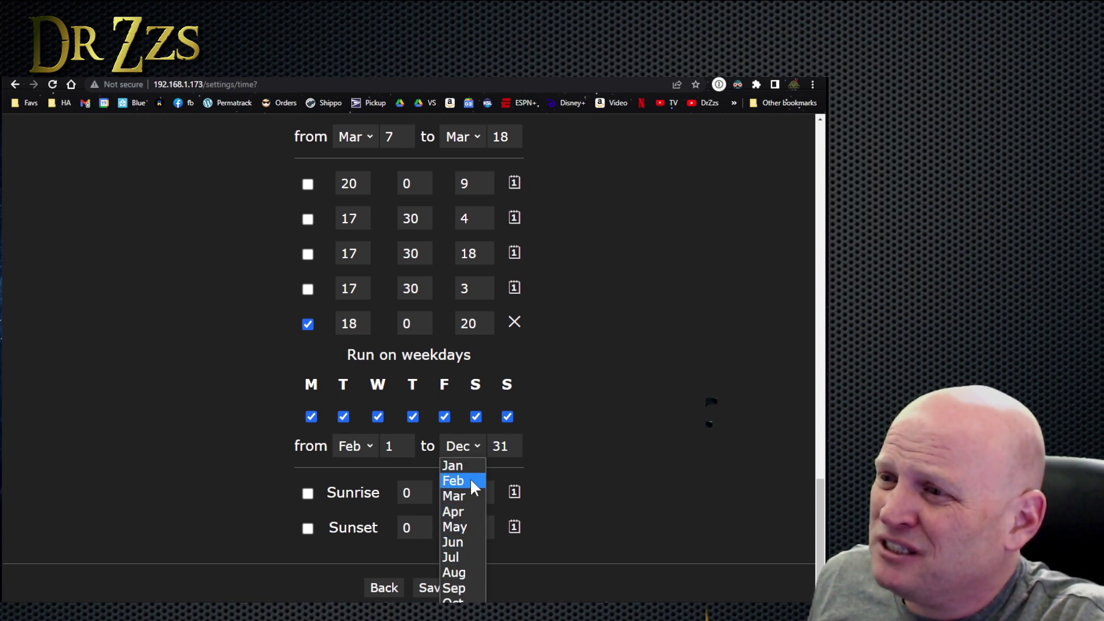
{"action": "left_click", "coordinate": [470, 480]}
{"action": "left_click", "coordinate": [513, 449]}
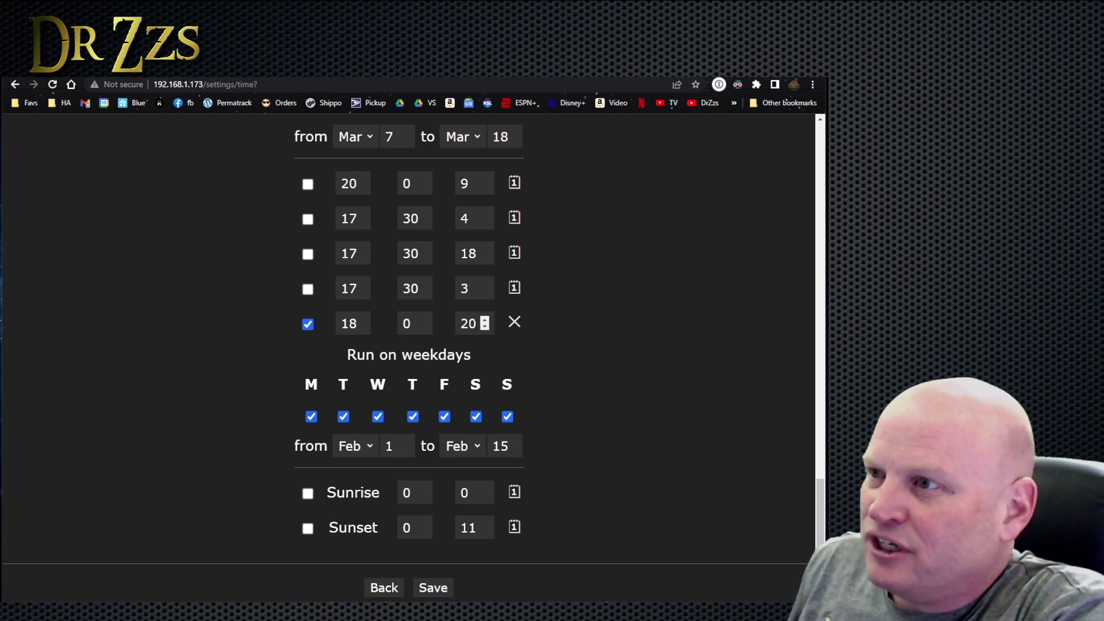
{"action": "left_click", "coordinate": [433, 589]}
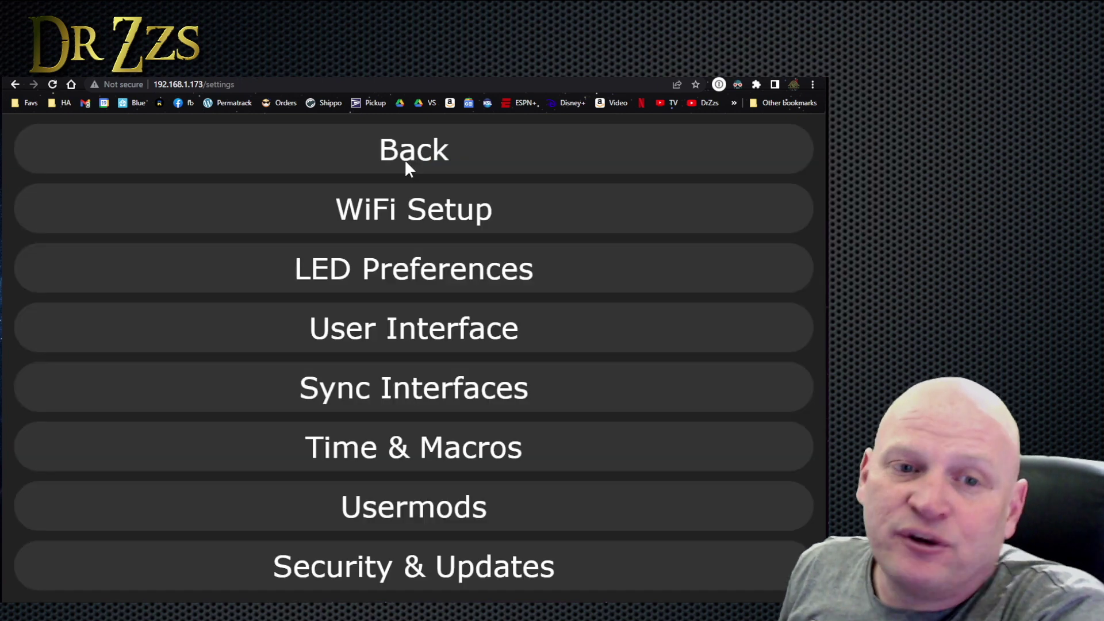
On the main page, turn on the Peek preview and play M&B Flow, then Maize & Blue
{"action": "left_click", "coordinate": [439, 152]}
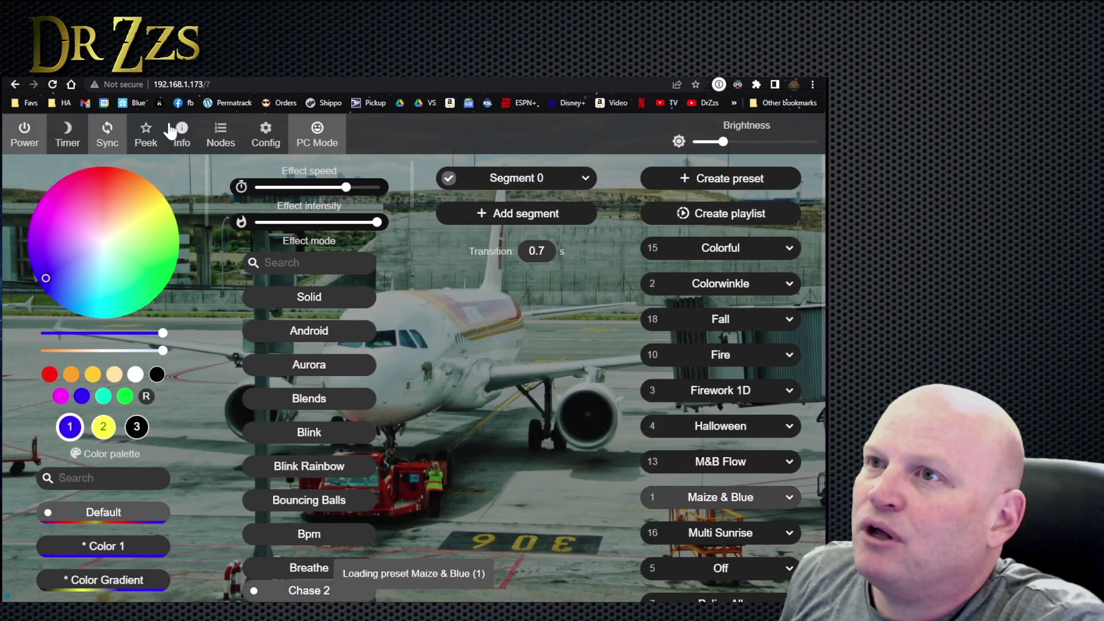
{"action": "left_click", "coordinate": [147, 133]}
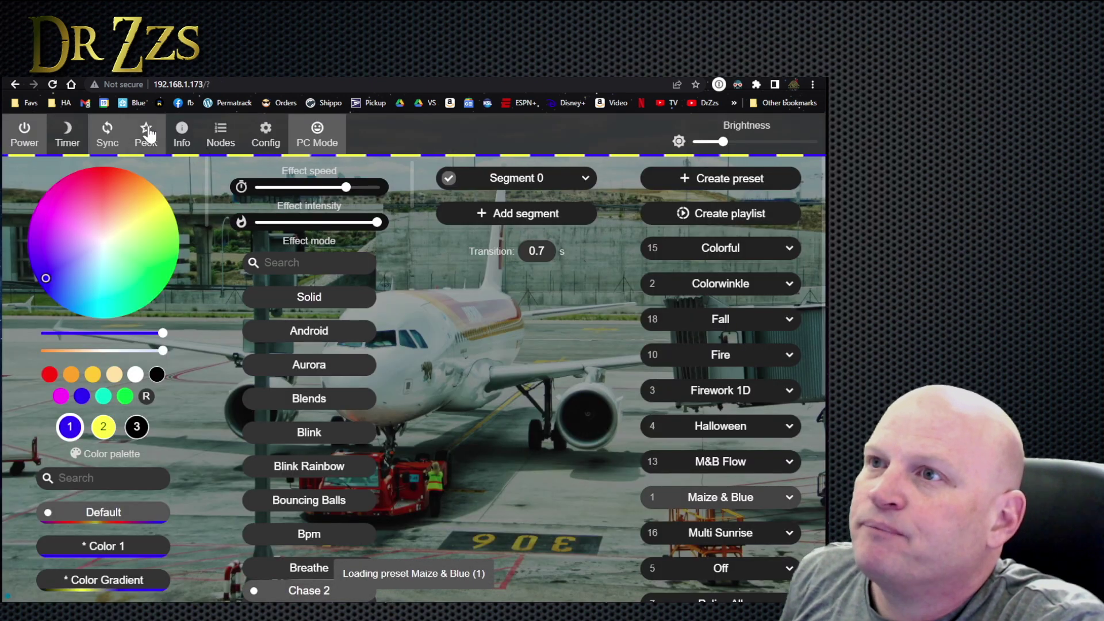
{"action": "left_click", "coordinate": [730, 470]}
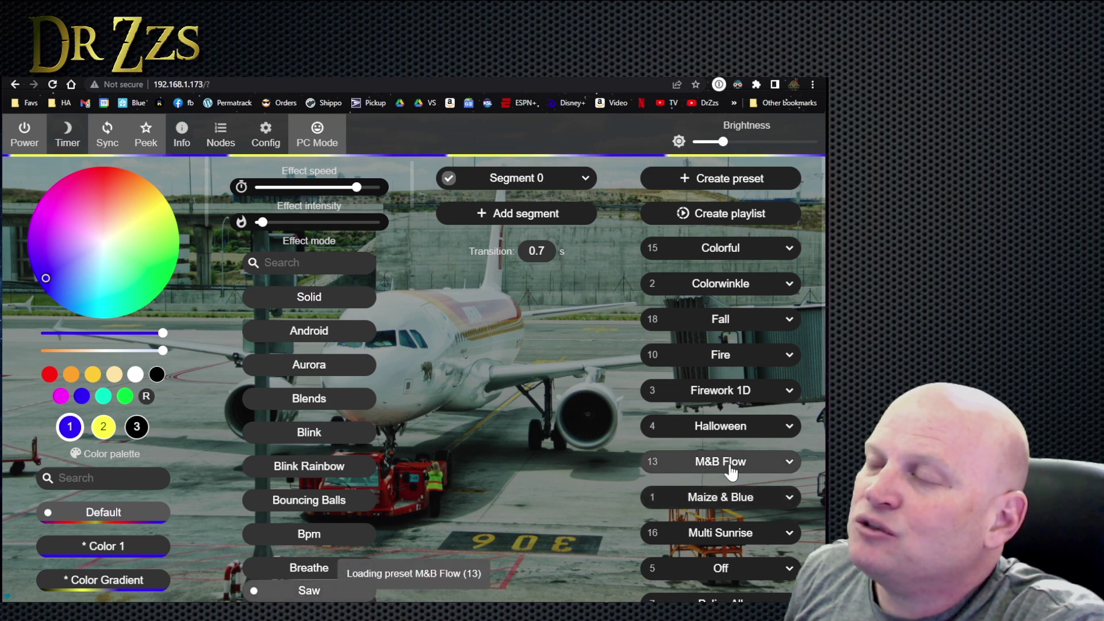
{"action": "left_click", "coordinate": [728, 505]}
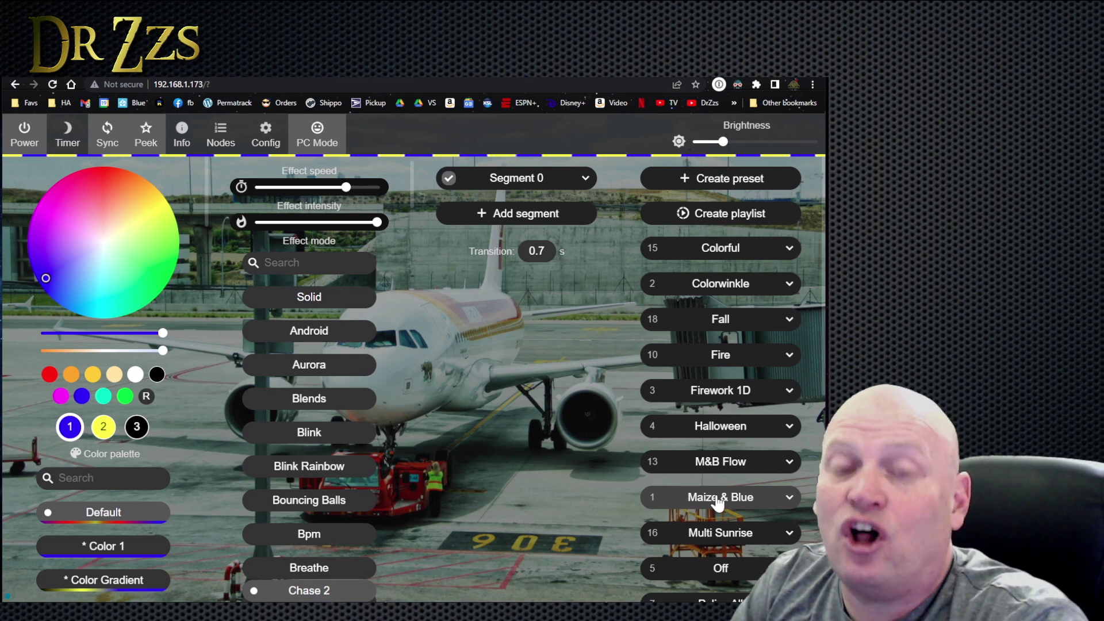
In Time & Macros, set the first spare schedule row to 10:00 with preset 1
{"action": "left_click", "coordinate": [264, 138]}
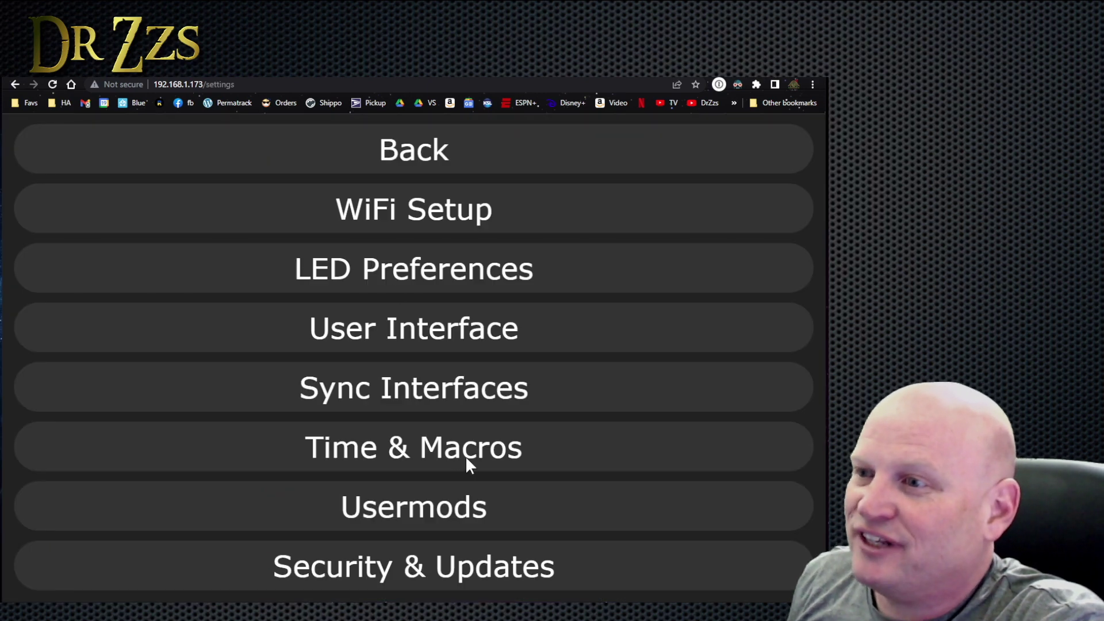
{"action": "left_click", "coordinate": [423, 450]}
{"action": "scroll", "coordinate": [604, 453], "scroll_direction": "down", "scroll_amount": 5}
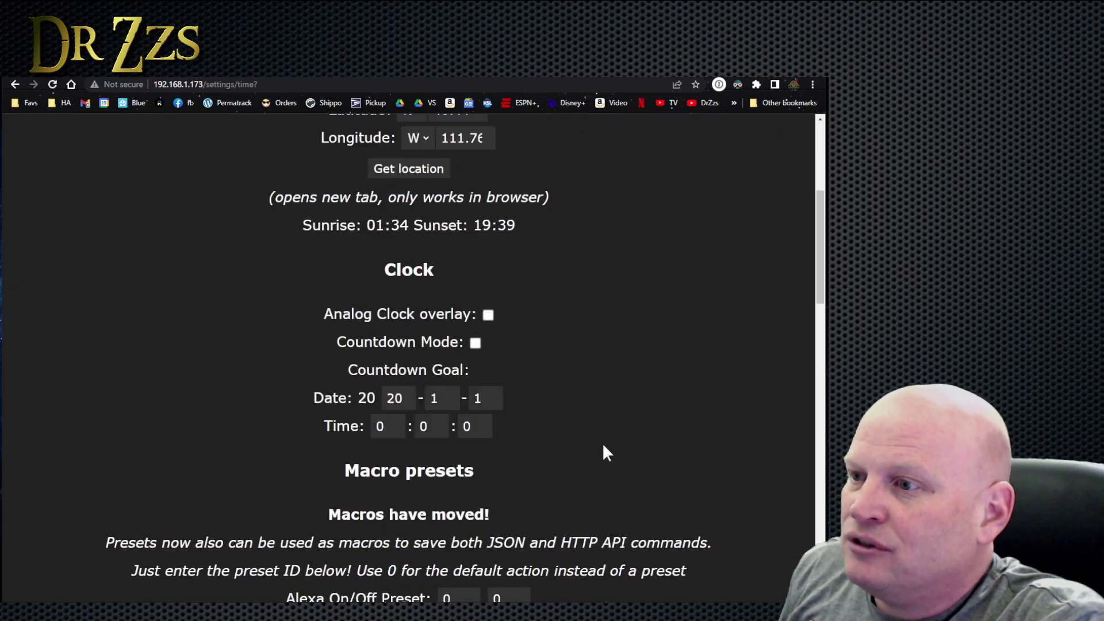
{"action": "scroll", "coordinate": [603, 443], "scroll_direction": "down", "scroll_amount": 15}
{"action": "left_click", "coordinate": [414, 416]}
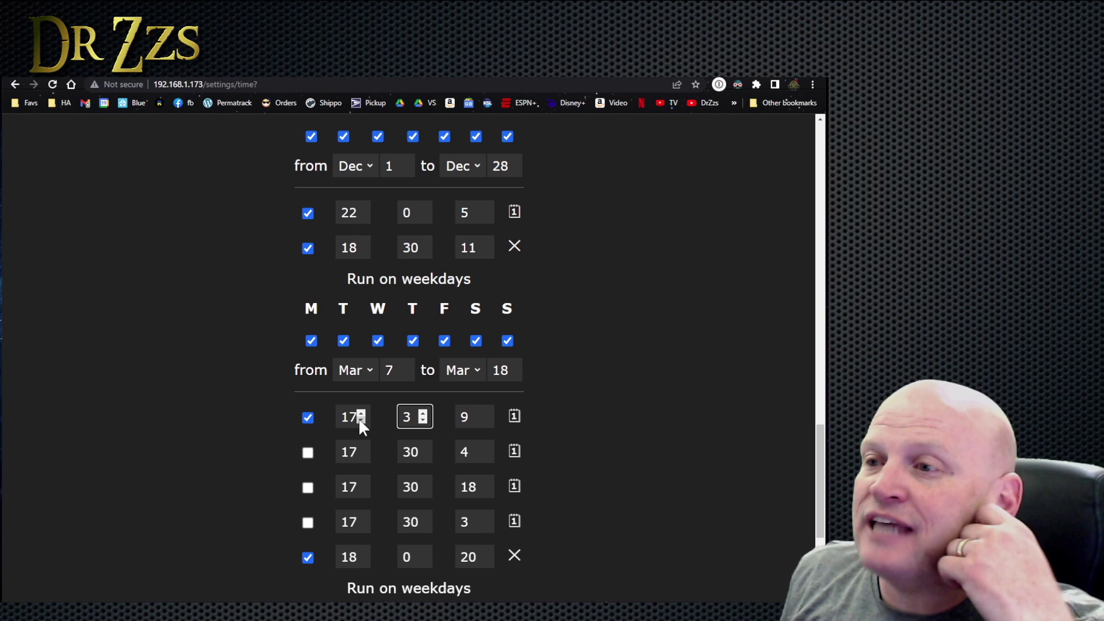
{"action": "triple_click", "coordinate": [361, 421]}
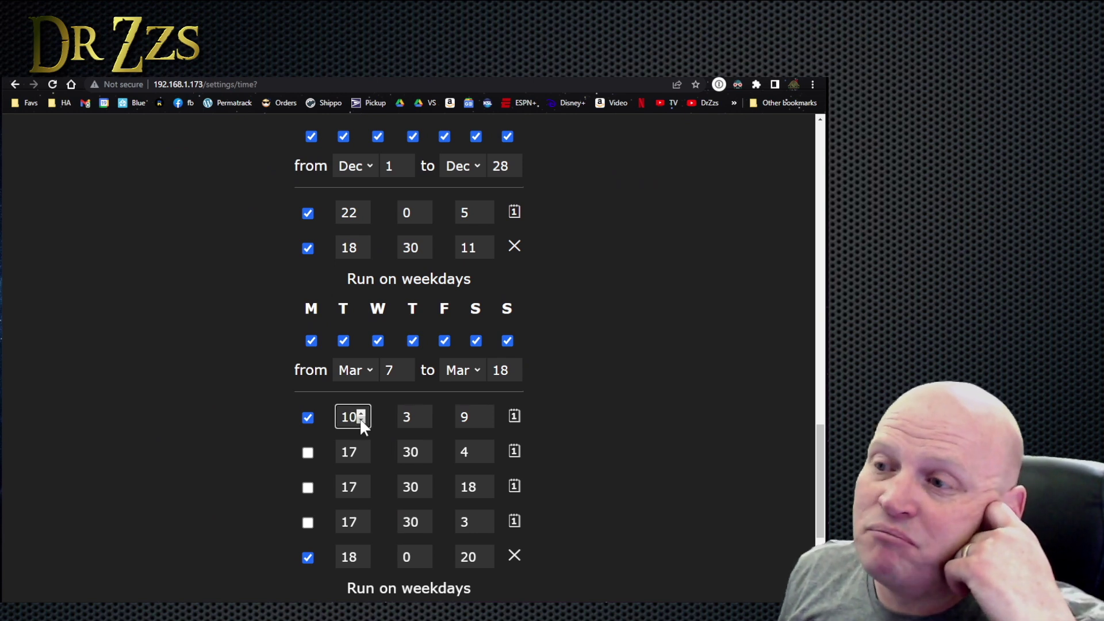
{"action": "left_click", "coordinate": [422, 419]}
{"action": "left_click", "coordinate": [422, 419]}
{"action": "left_click", "coordinate": [422, 419]}
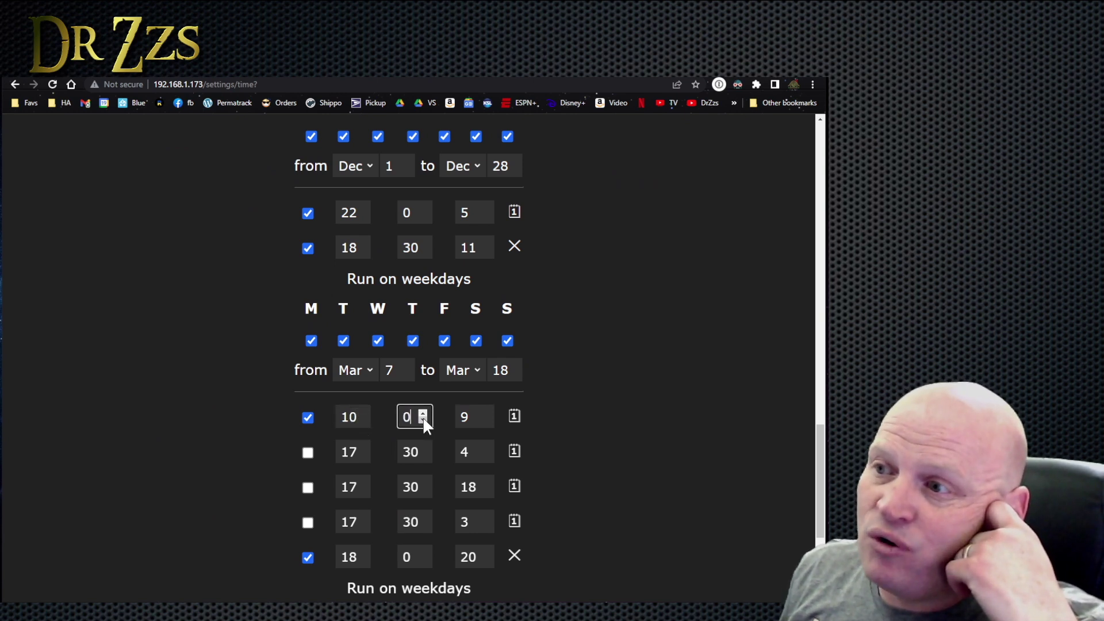
{"action": "left_click", "coordinate": [637, 420]}
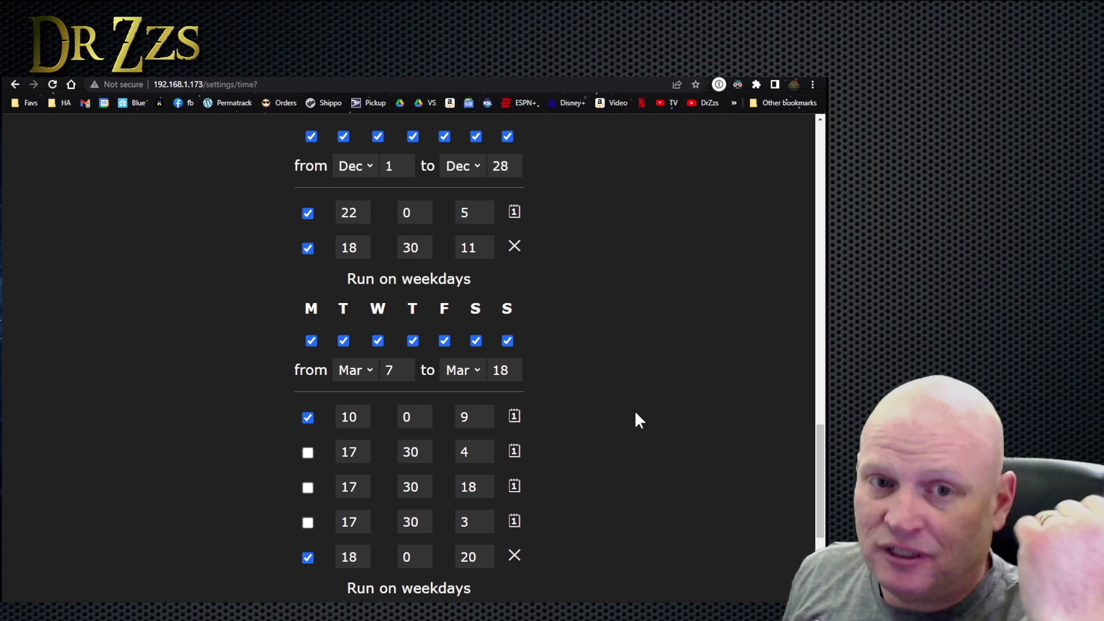
{"action": "left_click", "coordinate": [489, 422]}
{"action": "left_click", "coordinate": [596, 411]}
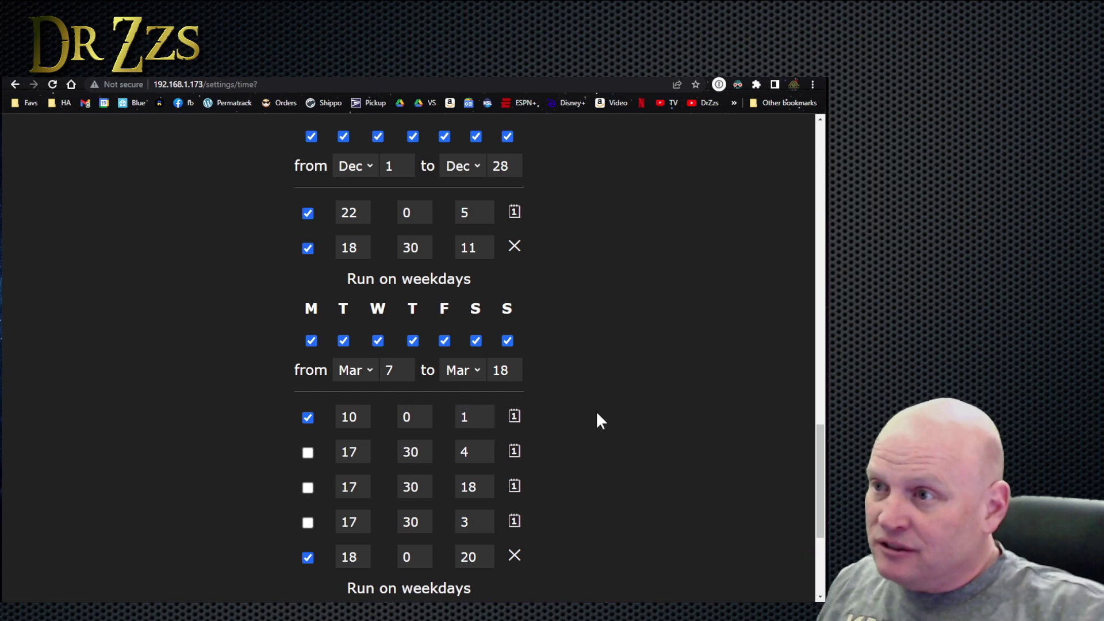
Limit that row to Saturdays from Aug 25 to Dec 7
{"action": "left_click", "coordinate": [514, 417]}
{"action": "scroll", "coordinate": [554, 426], "scroll_direction": "down", "scroll_amount": 2}
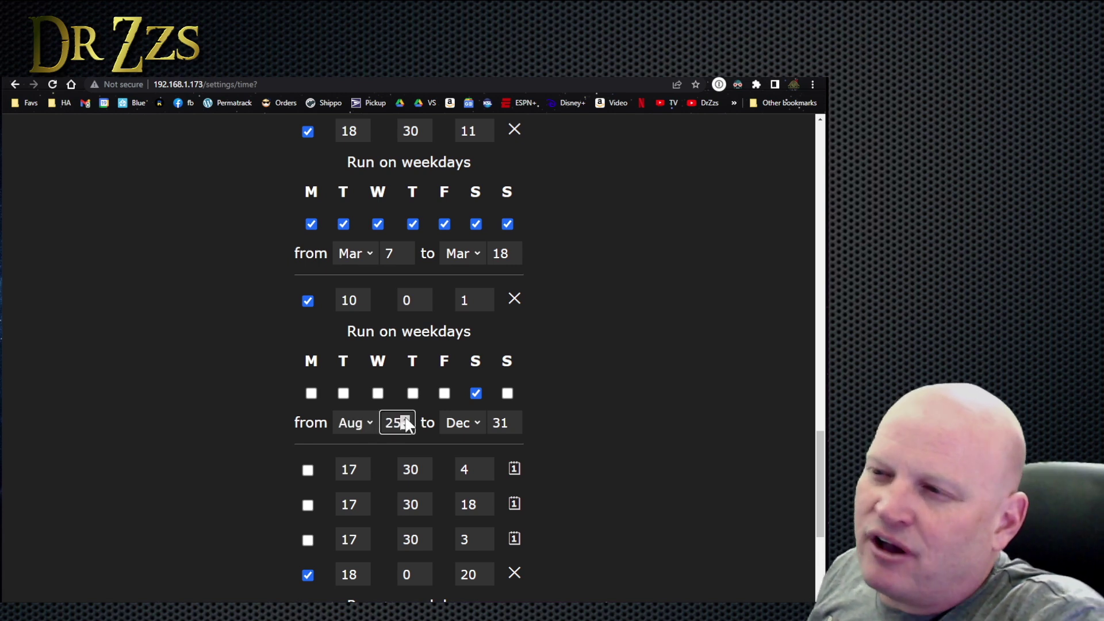
{"action": "left_click", "coordinate": [405, 419]}
{"action": "left_click", "coordinate": [405, 419]}
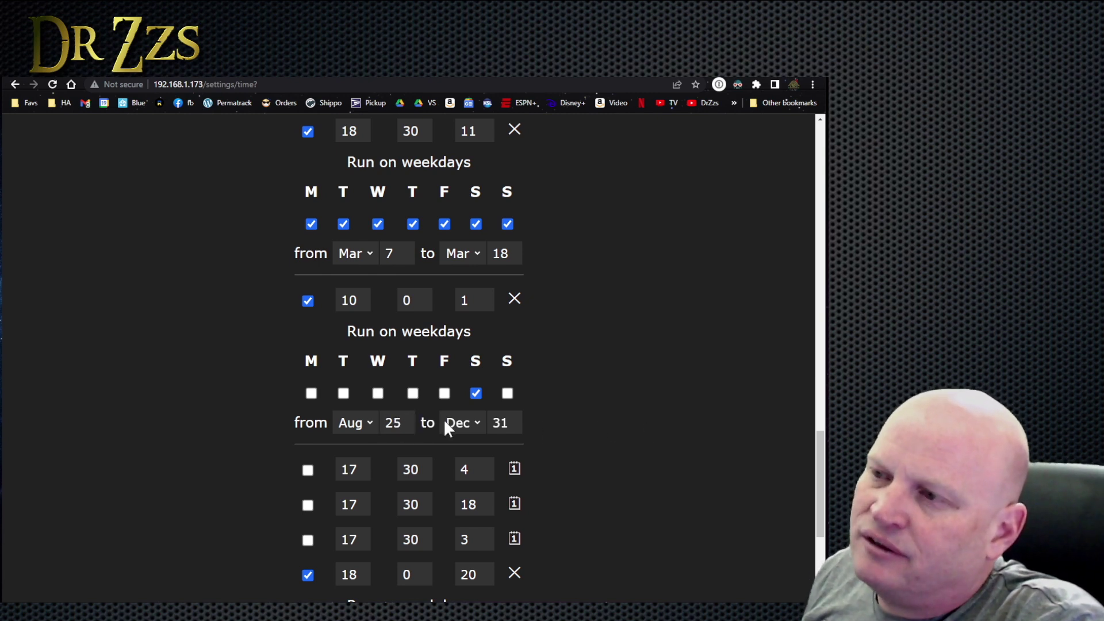
{"action": "left_click", "coordinate": [477, 425]}
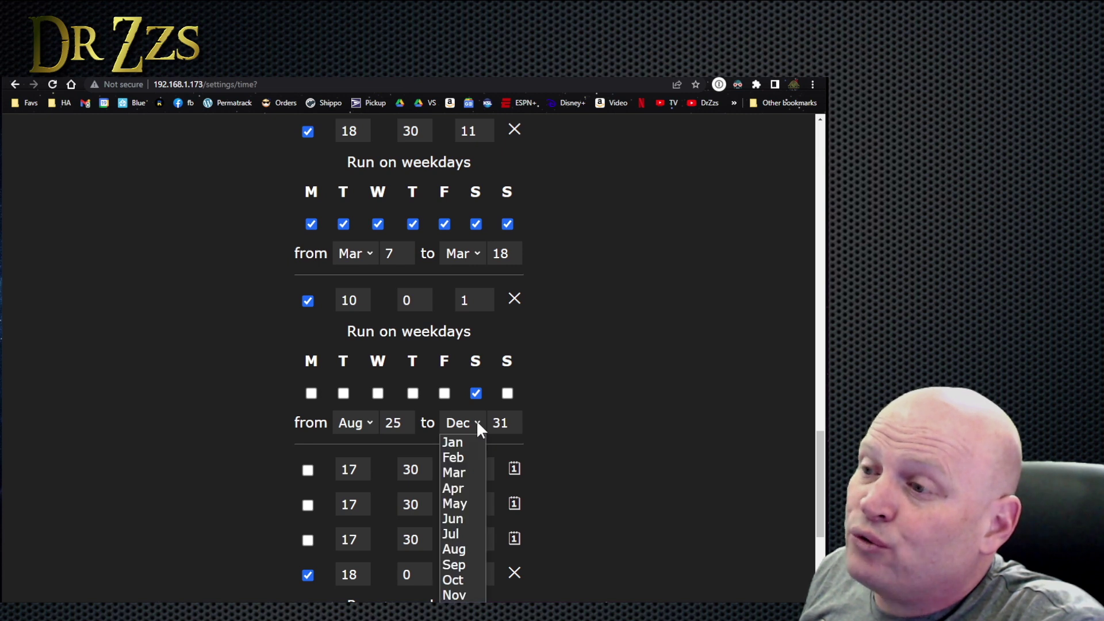
{"action": "left_click", "coordinate": [476, 424]}
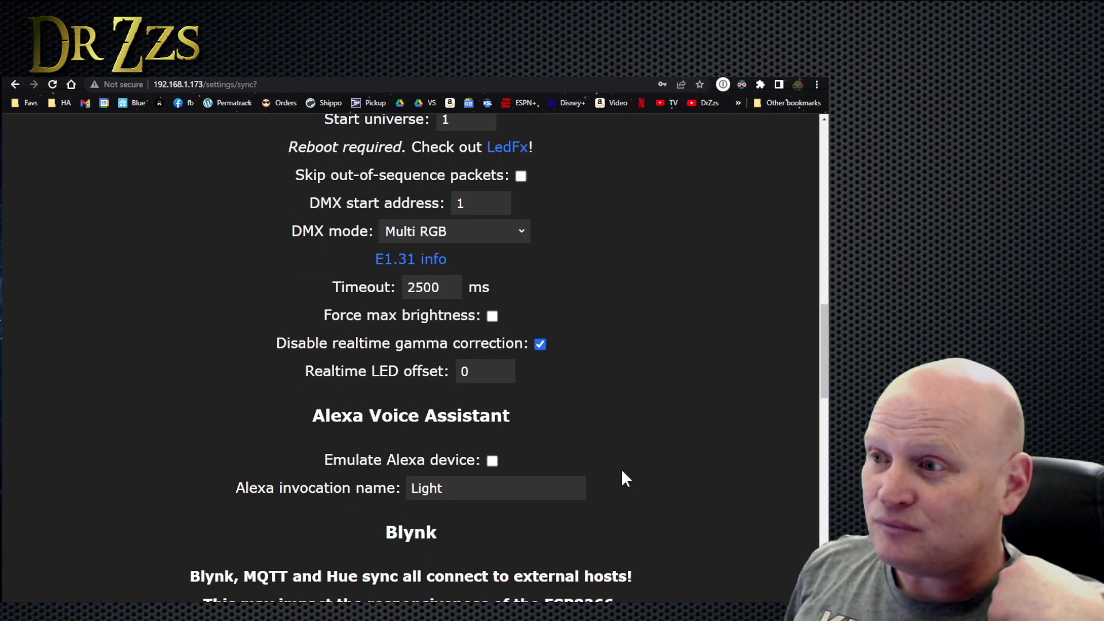
Reopen Time & Macros and check the Saturday 10:00 preset 1 schedule (Aug 25–Dec 7)
{"action": "scroll", "coordinate": [621, 475], "scroll_direction": "down", "scroll_amount": 15}
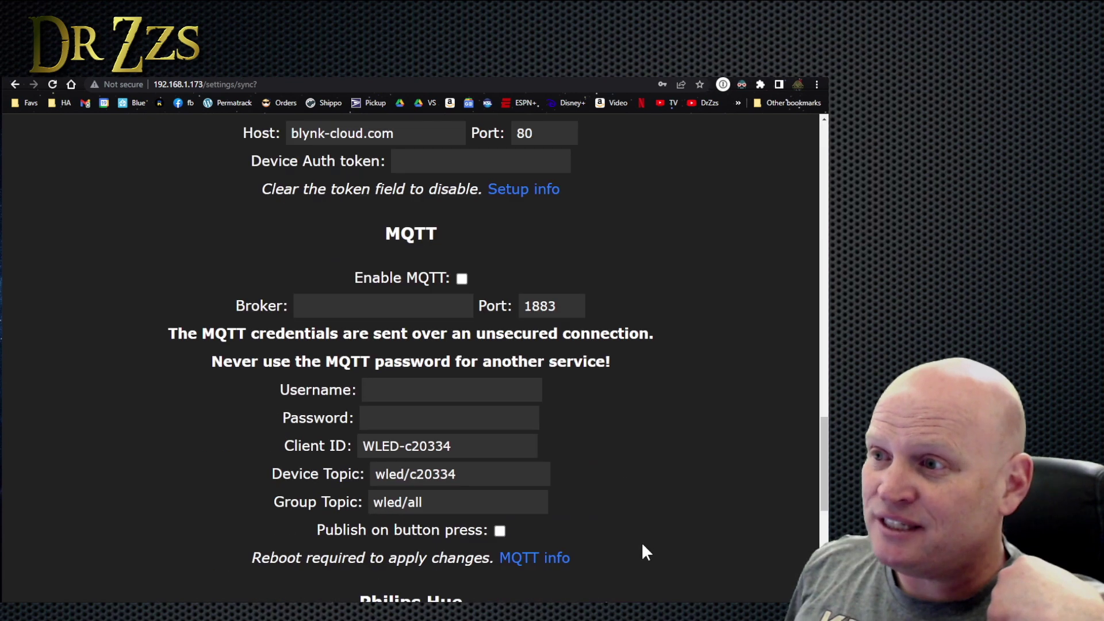
{"action": "left_click", "coordinate": [390, 595]}
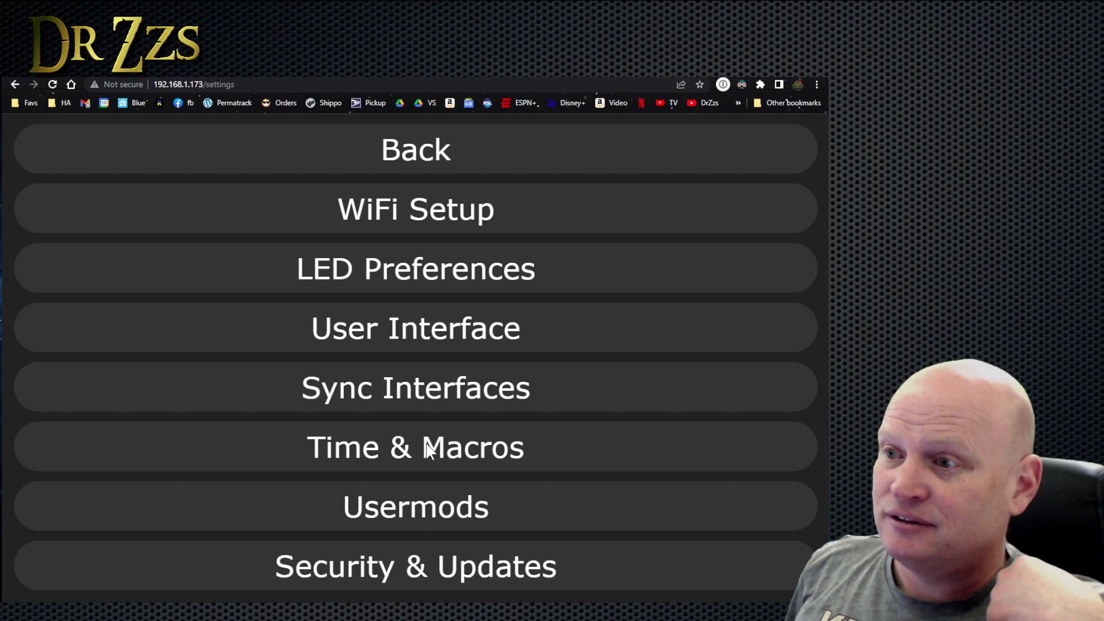
{"action": "left_click", "coordinate": [426, 451]}
{"action": "scroll", "coordinate": [618, 483], "scroll_direction": "down", "scroll_amount": 15}
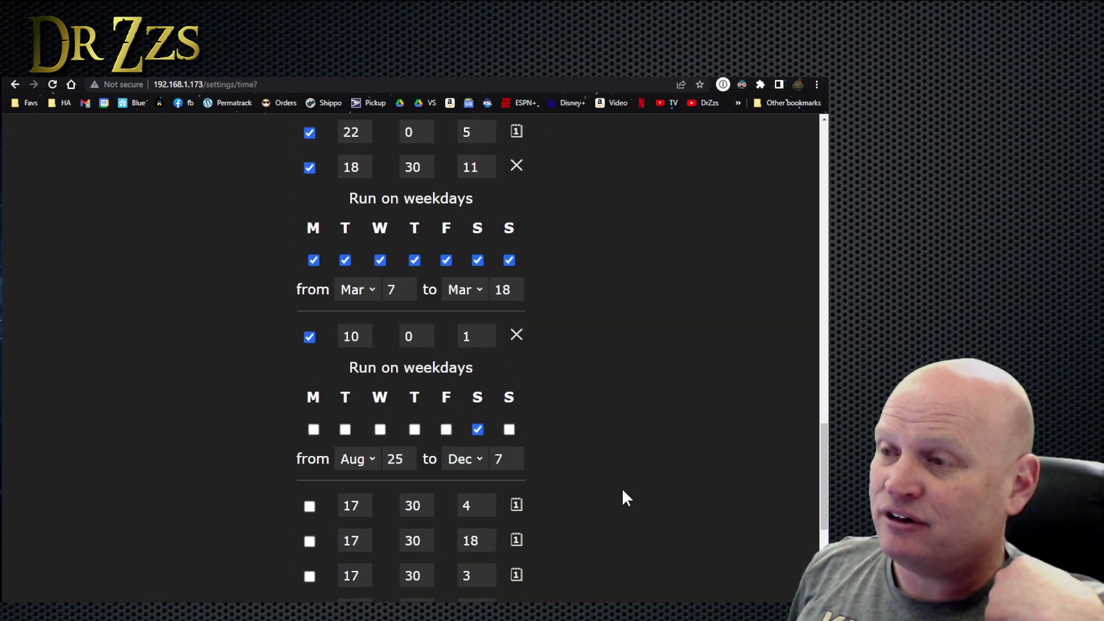
{"action": "scroll", "coordinate": [623, 491], "scroll_direction": "up", "scroll_amount": 2}
{"action": "scroll", "coordinate": [519, 357], "scroll_direction": "down", "scroll_amount": 1}
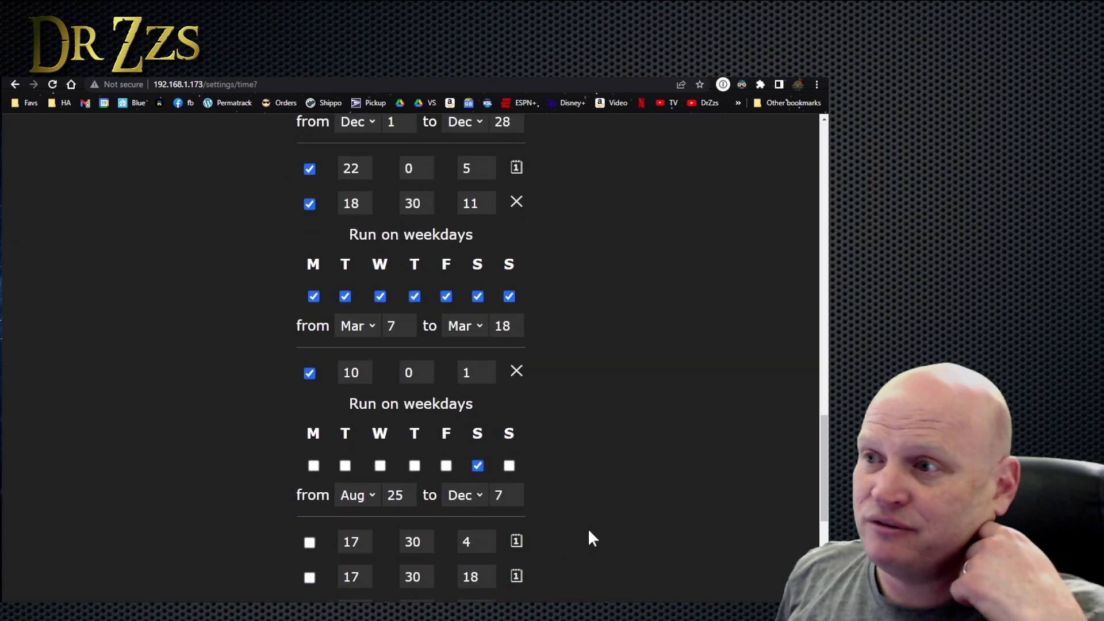